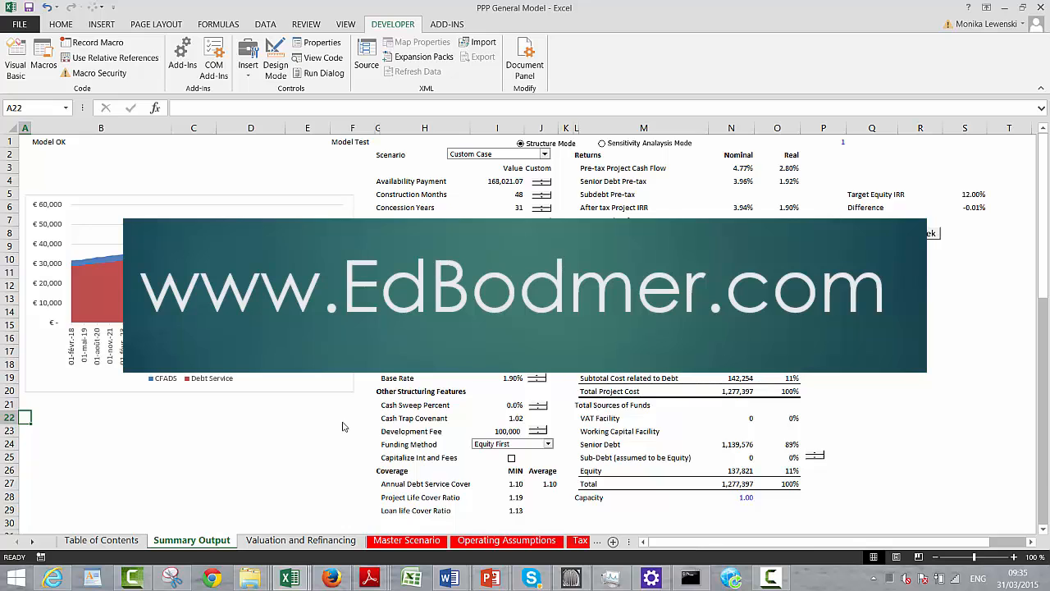
# - Go to cell D1 at the top of the Summary Output sheet
pyautogui.press('Up')
pyautogui.press('Up')
pyautogui.press('Up')
pyautogui.press('Up')
pyautogui.press('Up')
pyautogui.press('Up')
pyautogui.press('Up')
pyautogui.press('Up')
pyautogui.press('Up')
pyautogui.press('Up')
pyautogui.press('Up')
pyautogui.press('Up')
pyautogui.press('Up')
pyautogui.press('Up')
pyautogui.press('Up')
pyautogui.press('Up')
pyautogui.press('Up')
pyautogui.press('Up')
pyautogui.press('Up')
pyautogui.press('Up')
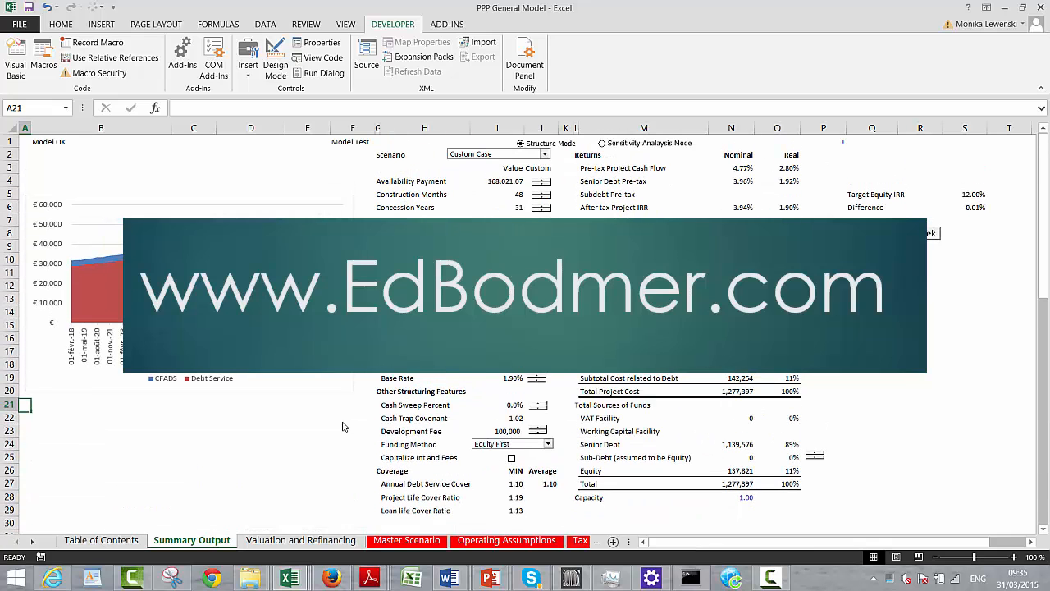
pyautogui.press('Right')
pyautogui.press('Right')
pyautogui.press('Right')
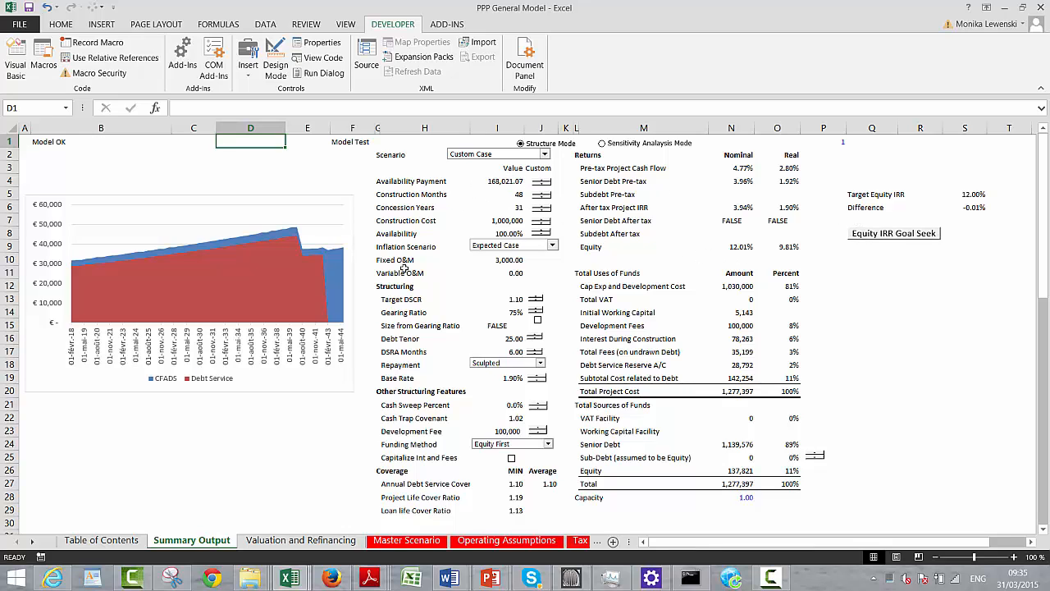
# - View the Valuation and Refinancing and Master Scenario sheets, ending on the Operating Assumptions sheet
pyautogui.hotkey('ctrl', 'pagedown')
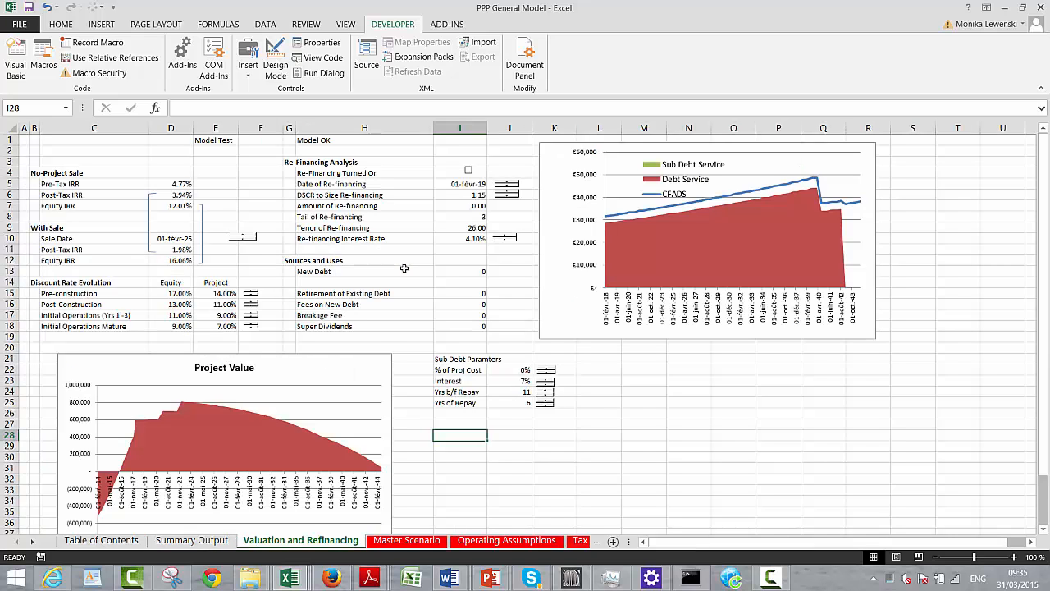
pyautogui.hotkey('ctrl', 'pagedown')
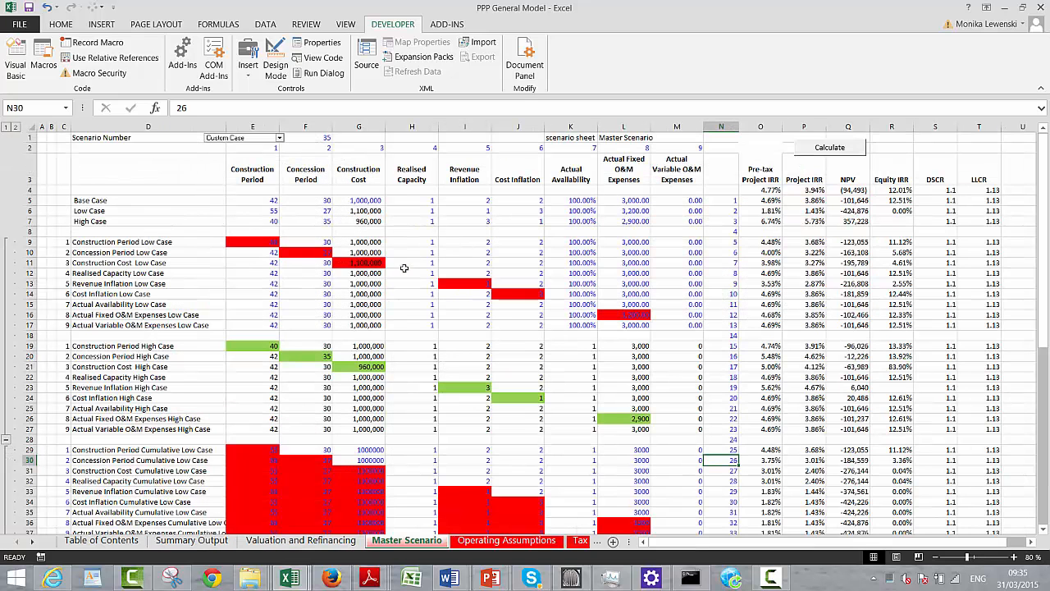
pyautogui.hotkey('ctrl', 'pagedown')
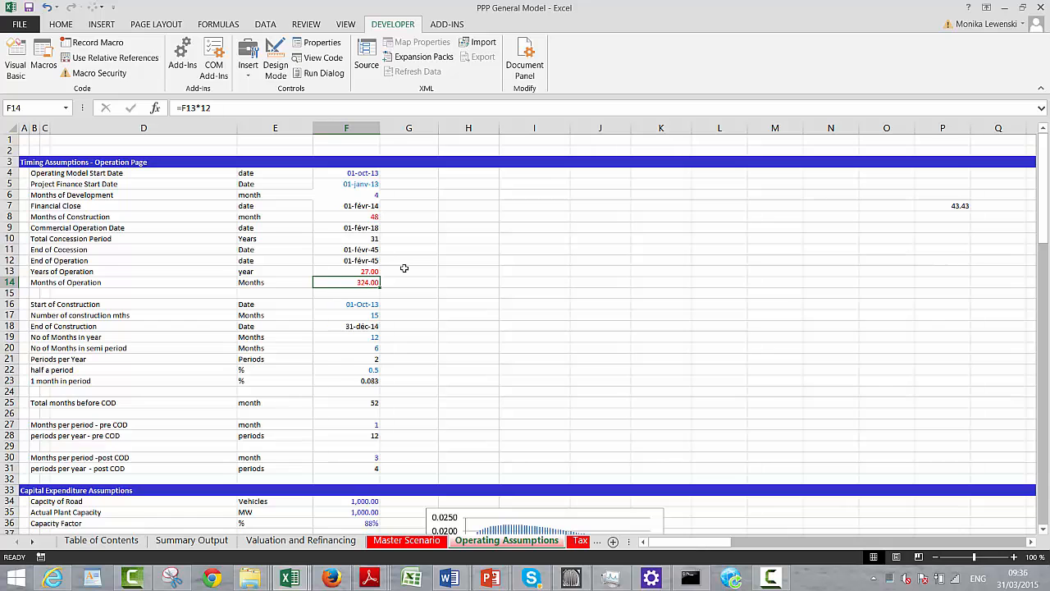
# - Examine the timing and capital expenditure assumptions, including both S-curves, on the Operating Assumptions sheet
pyautogui.press('pagedown')
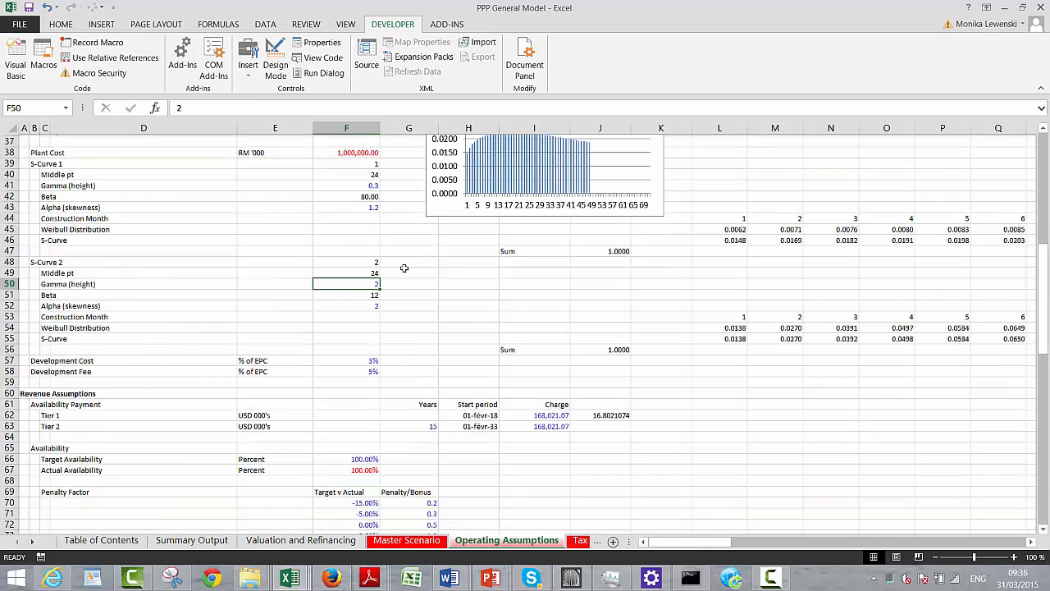
pyautogui.press('pageup')
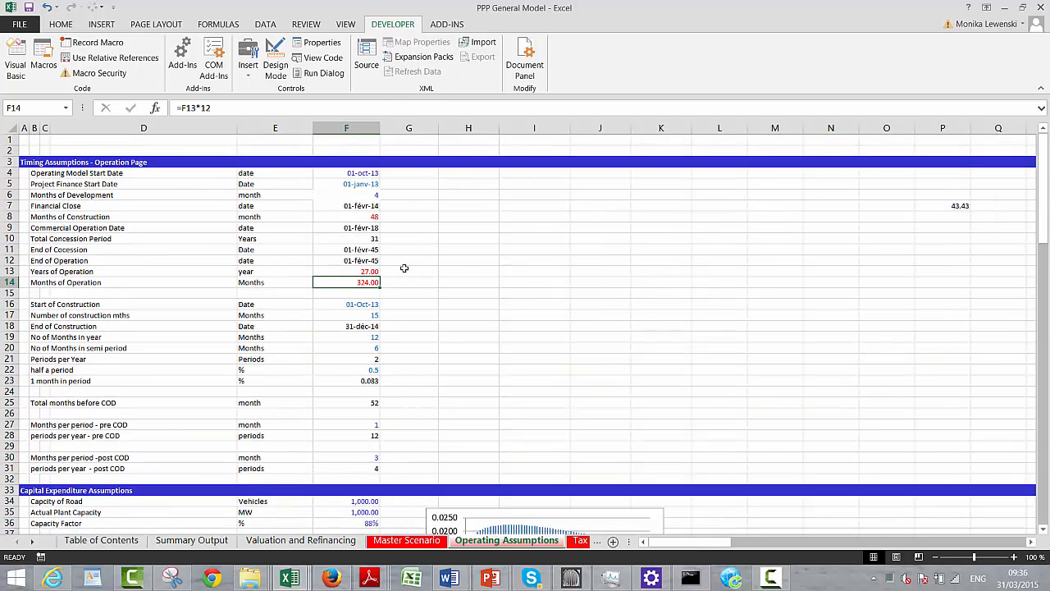
pyautogui.press('Down')
pyautogui.press('Down')
pyautogui.press('Down')
pyautogui.press('Down')
pyautogui.press('Down')
pyautogui.press('Down')
pyautogui.press('Down')
pyautogui.press('Down')
pyautogui.press('Down')
pyautogui.press('Down')
pyautogui.press('Down')
pyautogui.press('Down')
pyautogui.press('Down')
pyautogui.press('Down')
pyautogui.press('Down')
pyautogui.press('Down')
pyautogui.press('Down')
pyautogui.press('Down')
pyautogui.press('Down')
pyautogui.press('Down')
pyautogui.press('Down')
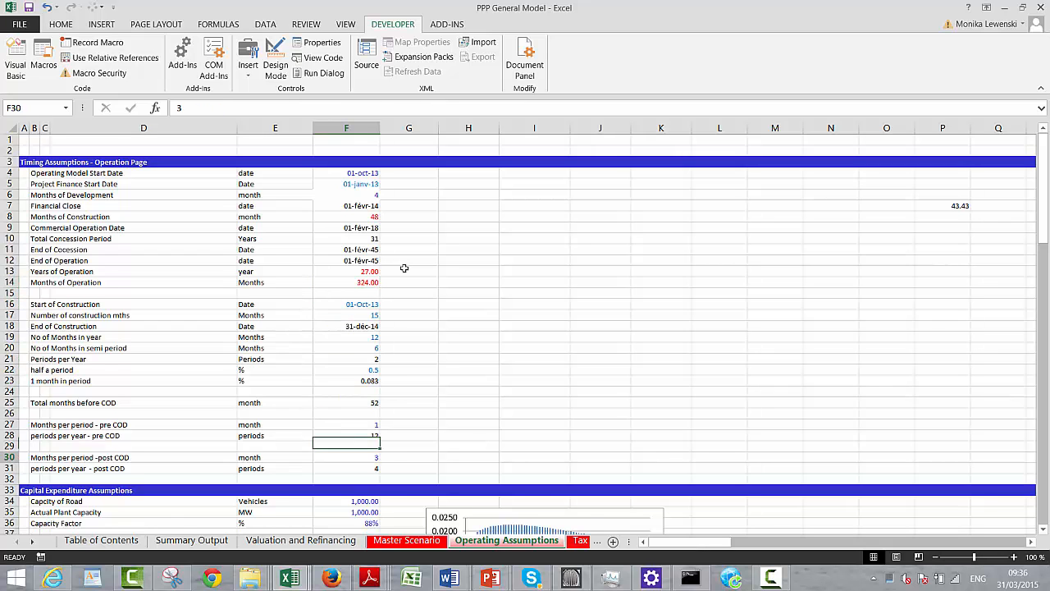
pyautogui.press('Down')
pyautogui.press('Down')
pyautogui.press('Down')
pyautogui.press('Down')
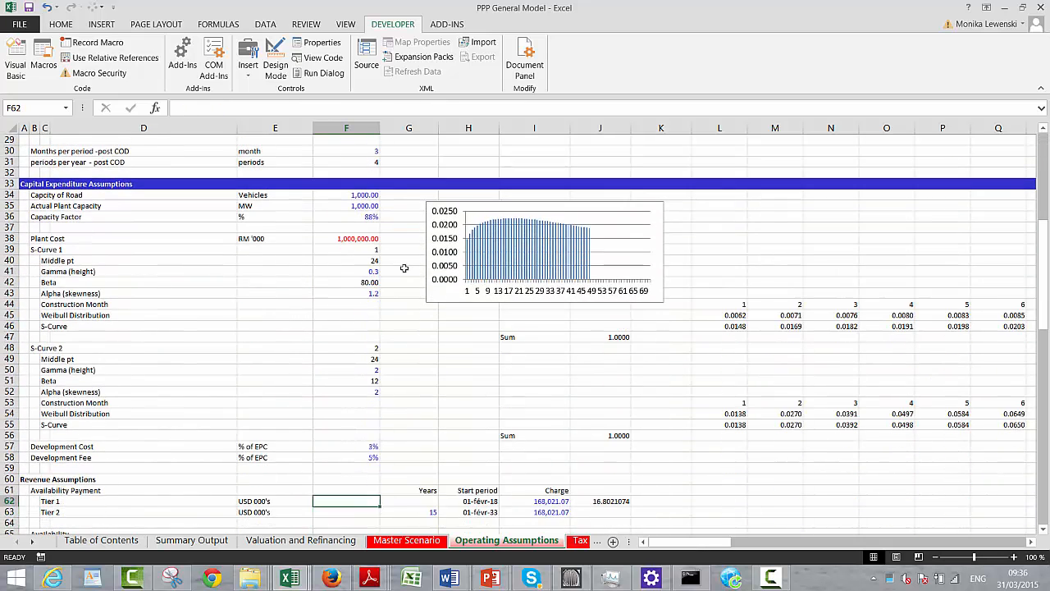
# - Examine the revenue assumptions, including the availability payment tiers and the penalty factor table
pyautogui.press('Down')
pyautogui.press('Down')
pyautogui.press('Down')
pyautogui.press('Down')
pyautogui.press('Down')
pyautogui.press('Down')
pyautogui.press('Down')
pyautogui.press('Down')
pyautogui.press('Down')
pyautogui.press('Down')
pyautogui.press('Down')
pyautogui.press('Down')
pyautogui.press('Down')
pyautogui.press('Down')
pyautogui.press('Down')
pyautogui.press('Down')
pyautogui.press('Down')
pyautogui.press('Down')
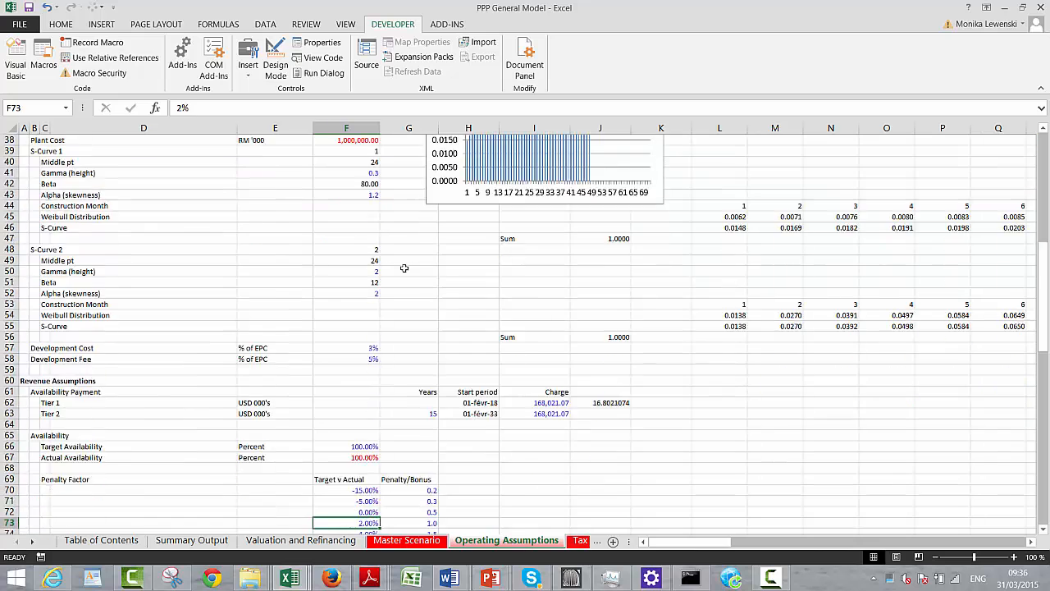
pyautogui.press('Up')
pyautogui.press('Up')
pyautogui.press('Up')
pyautogui.press('Up')
pyautogui.press('Up')
pyautogui.press('Up')
pyautogui.press('Up')
pyautogui.press('Up')
pyautogui.press('Up')
pyautogui.press('Up')
pyautogui.press('Up')
pyautogui.press('Up')
pyautogui.press('Up')
pyautogui.press('Up')
pyautogui.press('Up')
pyautogui.press('Up')
pyautogui.press('Up')
pyautogui.press('Up')
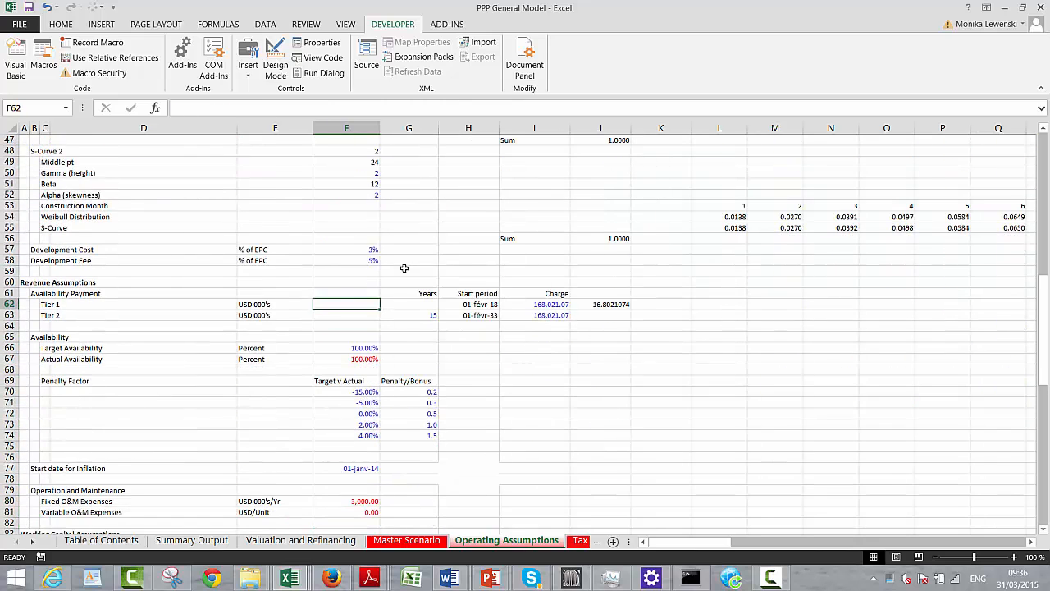
pyautogui.press('Right')
pyautogui.press('Right')
pyautogui.press('Left')
pyautogui.press('Left')
pyautogui.press('Left')
pyautogui.press('Left')
pyautogui.press('Left')
pyautogui.press('Left')
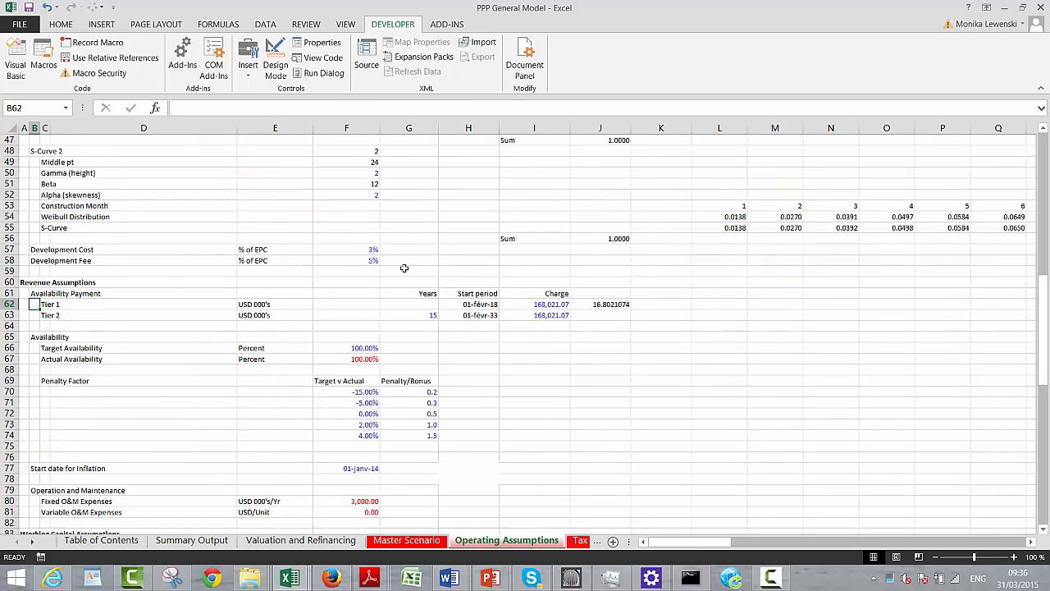
# - Examine the operation and maintenance, working capital, tax and depreciation, and inflation assumptions down to row 101, ending back at the O&M expenses
pyautogui.press('Down')
pyautogui.press('Down')
pyautogui.press('Down')
pyautogui.press('Down')
pyautogui.press('Down')
pyautogui.press('Down')
pyautogui.press('Down')
pyautogui.press('Down')
pyautogui.press('Down')
pyautogui.press('Down')
pyautogui.press('Down')
pyautogui.press('Down')
pyautogui.press('Down')
pyautogui.press('Down')
pyautogui.press('Down')
pyautogui.press('Down')
pyautogui.press('Down')
pyautogui.press('Down')
pyautogui.press('Down')
pyautogui.press('Down')
pyautogui.press('Down')
pyautogui.press('Down')
pyautogui.press('Down')
pyautogui.press('Down')
pyautogui.press('Down')
pyautogui.press('Down')
pyautogui.press('Down')
pyautogui.press('Down')
pyautogui.press('Down')
pyautogui.press('Down')
pyautogui.press('Down')
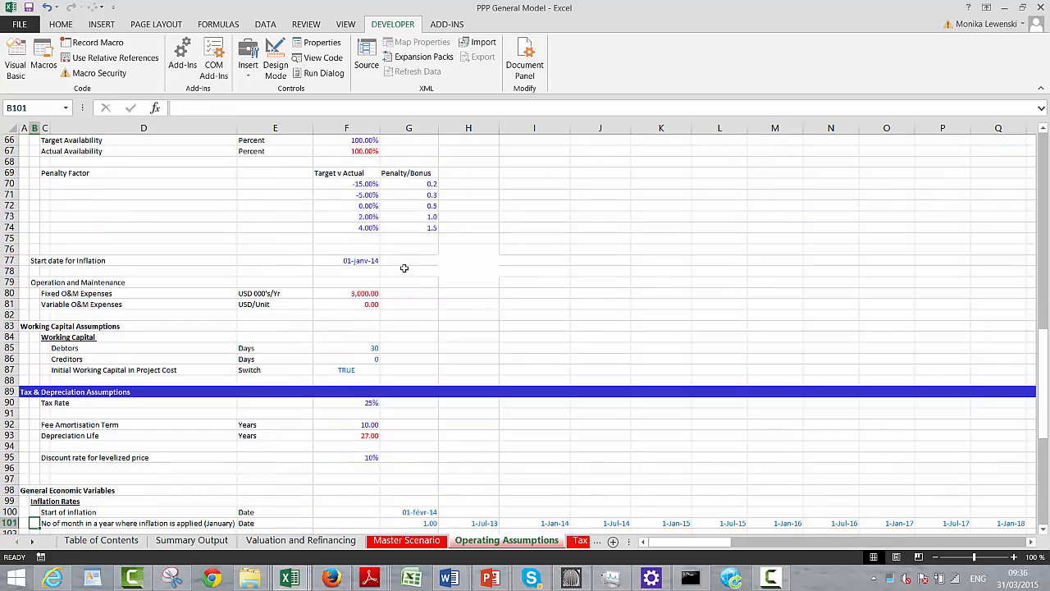
pyautogui.press('Up')
pyautogui.press('Up')
pyautogui.press('Up')
pyautogui.press('Up')
pyautogui.press('Up')
pyautogui.press('Up')
pyautogui.press('Up')
pyautogui.press('Up')
pyautogui.press('Up')
pyautogui.press('Up')
pyautogui.press('Up')
pyautogui.press('Up')
pyautogui.press('Up')
pyautogui.press('Up')
pyautogui.press('Up')
pyautogui.press('Up')
pyautogui.press('Up')
pyautogui.press('Up')
pyautogui.press('Up')
pyautogui.press('Up')
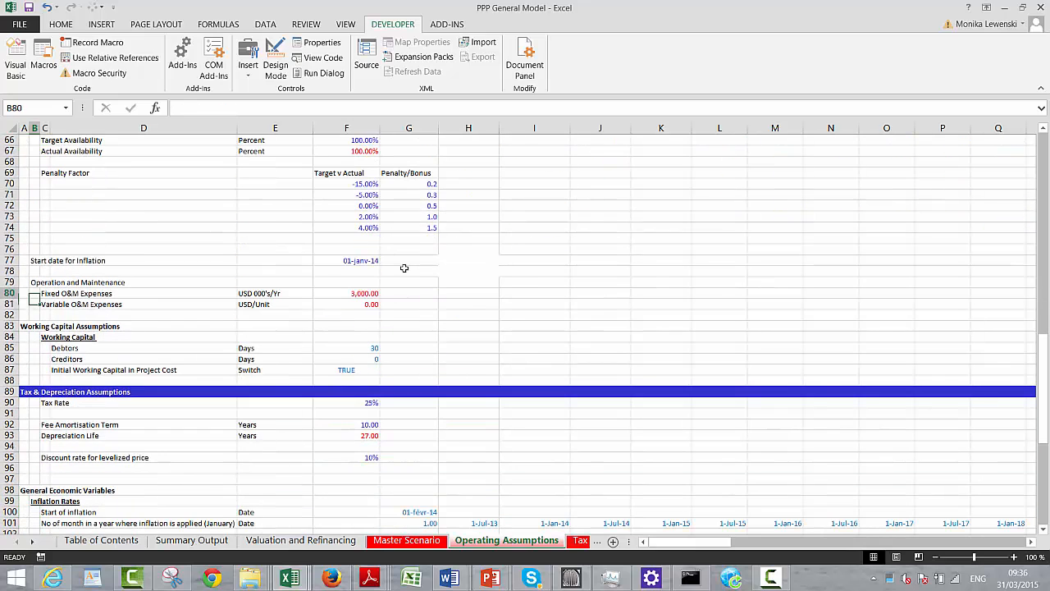
# - Review the S-curve and development cost assumptions again, from row 40 down to the Tier 2 availability payment in row 63
pyautogui.press('Up')
pyautogui.press('Up')
pyautogui.press('Up')
pyautogui.press('Up')
pyautogui.press('Up')
pyautogui.press('Up')
pyautogui.press('Up')
pyautogui.press('Up')
pyautogui.press('Up')
pyautogui.press('Up')
pyautogui.press('Up')
pyautogui.press('Down')
pyautogui.press('Down')
pyautogui.press('Down')
pyautogui.press('Down')
pyautogui.press('Down')
pyautogui.press('Down')
pyautogui.press('Down')
pyautogui.press('Down')
pyautogui.press('Down')
pyautogui.press('Down')
pyautogui.press('Down')
pyautogui.press('Down')
pyautogui.press('Down')
pyautogui.press('Down')
pyautogui.press('Down')
pyautogui.press('Down')
pyautogui.press('Down')
pyautogui.press('Down')
pyautogui.press('Down')
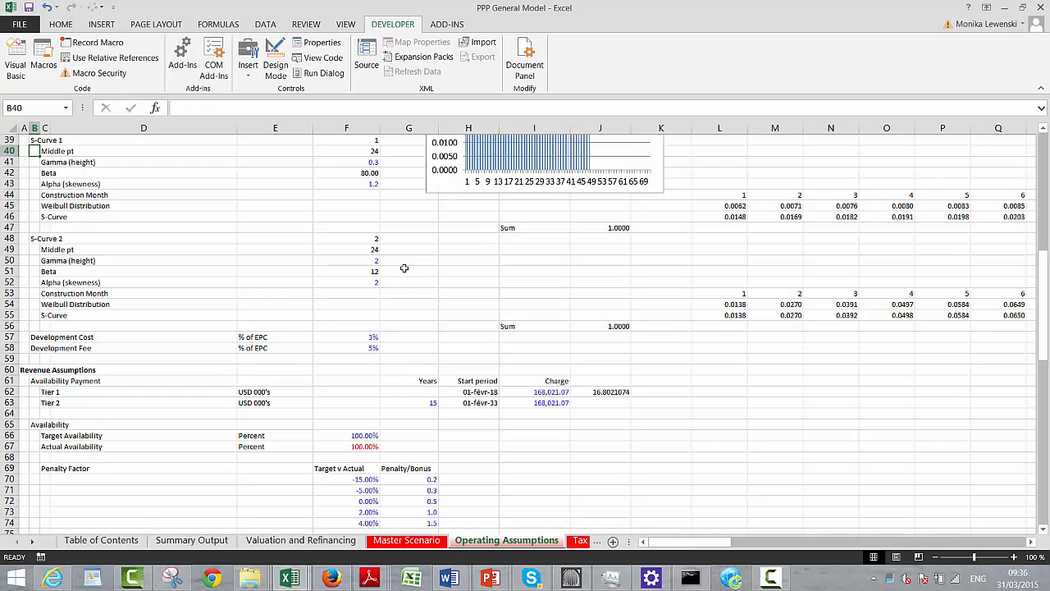
pyautogui.press('Down')
pyautogui.press('Down')
pyautogui.press('Down')
pyautogui.press('Down')
pyautogui.press('Down')
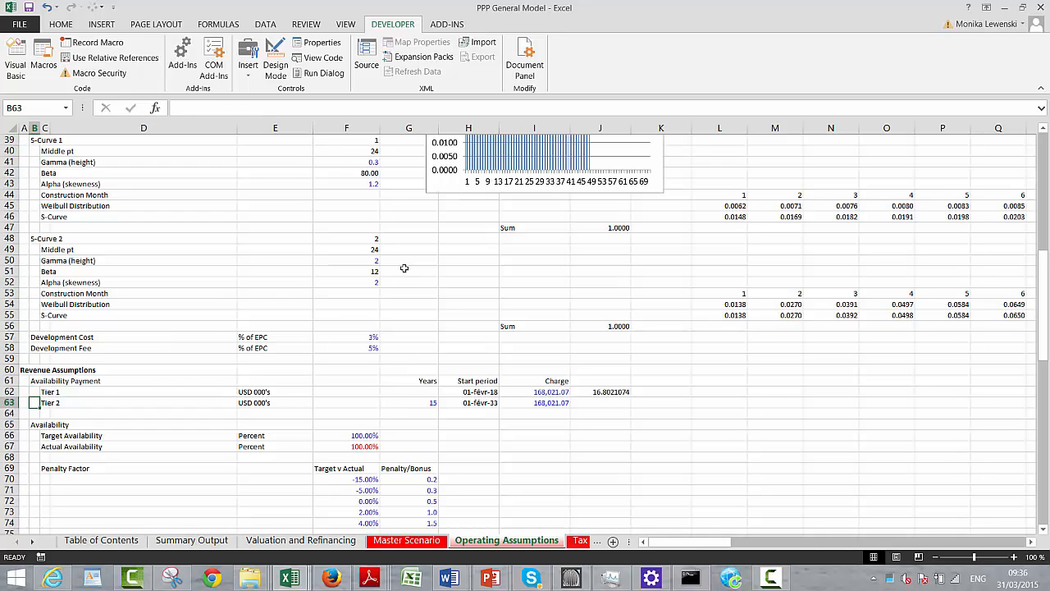
# - Review the capital expenditure assumptions and S-curve chart, moving back up to the months-per-period timing rows
pyautogui.press('Left')
pyautogui.press('Up')
pyautogui.press('Up')
pyautogui.press('Up')
pyautogui.press('Up')
pyautogui.press('Up')
pyautogui.press('Up')
pyautogui.press('Up')
pyautogui.press('Up')
pyautogui.press('Up')
pyautogui.press('Up')
pyautogui.press('Up')
pyautogui.press('Up')
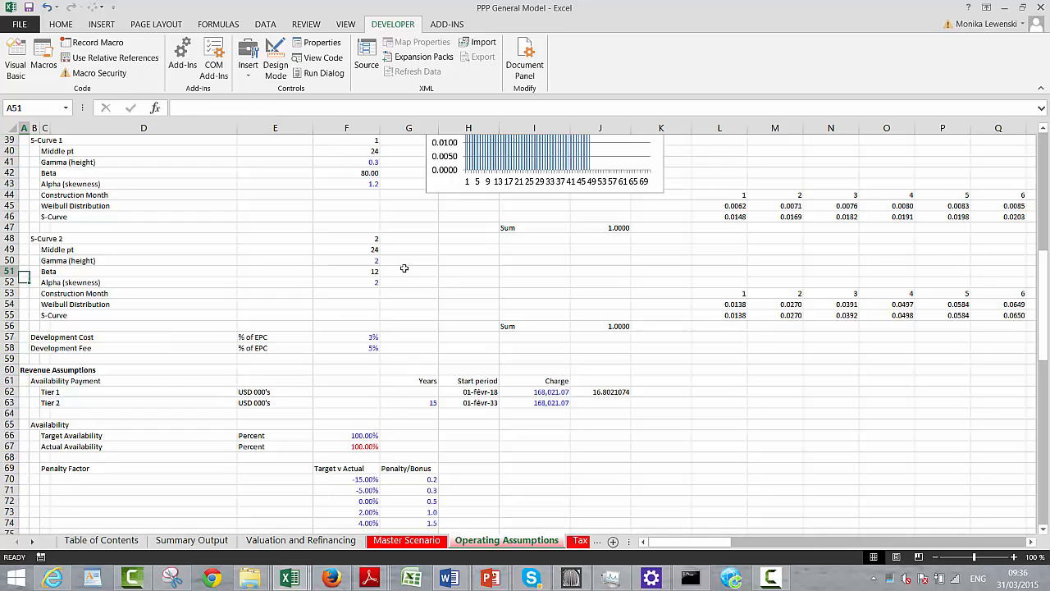
pyautogui.press('Up')
pyautogui.press('Up')
pyautogui.press('Up')
pyautogui.press('Up')
pyautogui.press('Up')
pyautogui.press('Up')
pyautogui.press('Up')
pyautogui.press('Up')
pyautogui.press('Up')
pyautogui.press('Up')
pyautogui.press('Up')
pyautogui.press('Up')
pyautogui.press('Up')
pyautogui.press('Up')
pyautogui.press('Up')
pyautogui.press('Up')
pyautogui.press('Up')
pyautogui.press('Up')
pyautogui.press('Up')
pyautogui.press('Up')
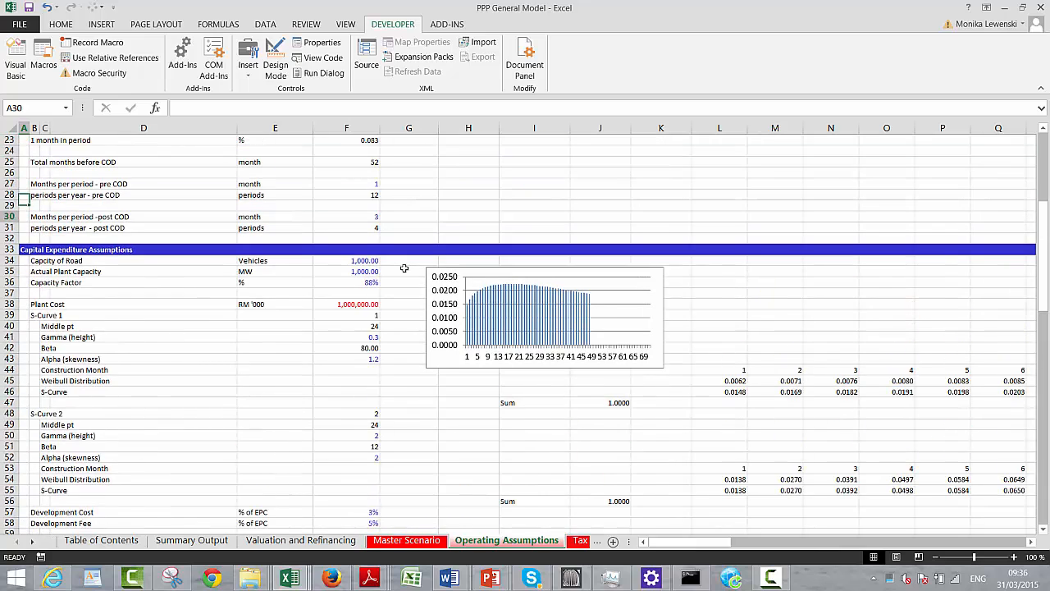
# - Review the revenue, O&M, working capital, and tax and depreciation assumptions, ending at row 76 above the inflation start date
pyautogui.press('Down')
pyautogui.press('Down')
pyautogui.press('Down')
pyautogui.press('Down')
pyautogui.press('Down')
pyautogui.press('Down')
pyautogui.press('Down')
pyautogui.press('Down')
pyautogui.press('Down')
pyautogui.press('Down')
pyautogui.press('Down')
pyautogui.press('Down')
pyautogui.press('Down')
pyautogui.press('Down')
pyautogui.press('Down')
pyautogui.press('Down')
pyautogui.press('Down')
pyautogui.press('Down')
pyautogui.press('Down')
pyautogui.press('Down')
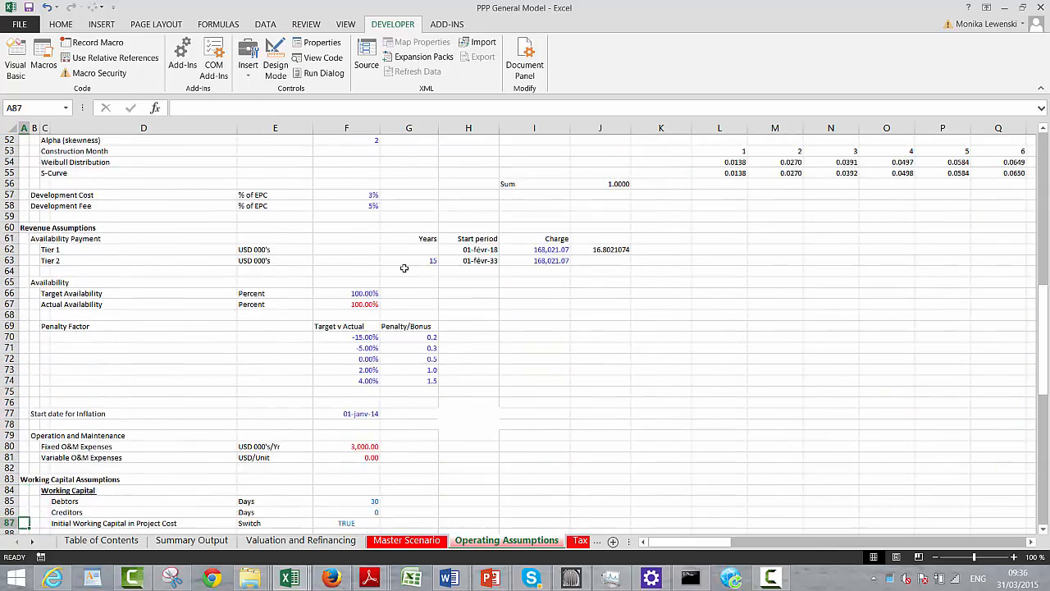
pyautogui.press('Down')
pyautogui.press('Down')
pyautogui.press('Down')
pyautogui.press('Down')
pyautogui.press('Down')
pyautogui.press('Down')
pyautogui.press('Down')
pyautogui.press('Down')
pyautogui.press('Down')
pyautogui.press('Down')
pyautogui.press('Down')
pyautogui.press('Up')
pyautogui.press('Up')
pyautogui.press('Up')
pyautogui.press('Up')
pyautogui.press('Up')
pyautogui.press('Up')
pyautogui.press('Up')
pyautogui.press('Up')
pyautogui.press('Up')
pyautogui.press('Up')
pyautogui.press('Up')
pyautogui.press('Up')
pyautogui.press('Up')
pyautogui.press('Up')
pyautogui.press('Up')
pyautogui.press('Up')
pyautogui.press('Up')
pyautogui.press('Up')
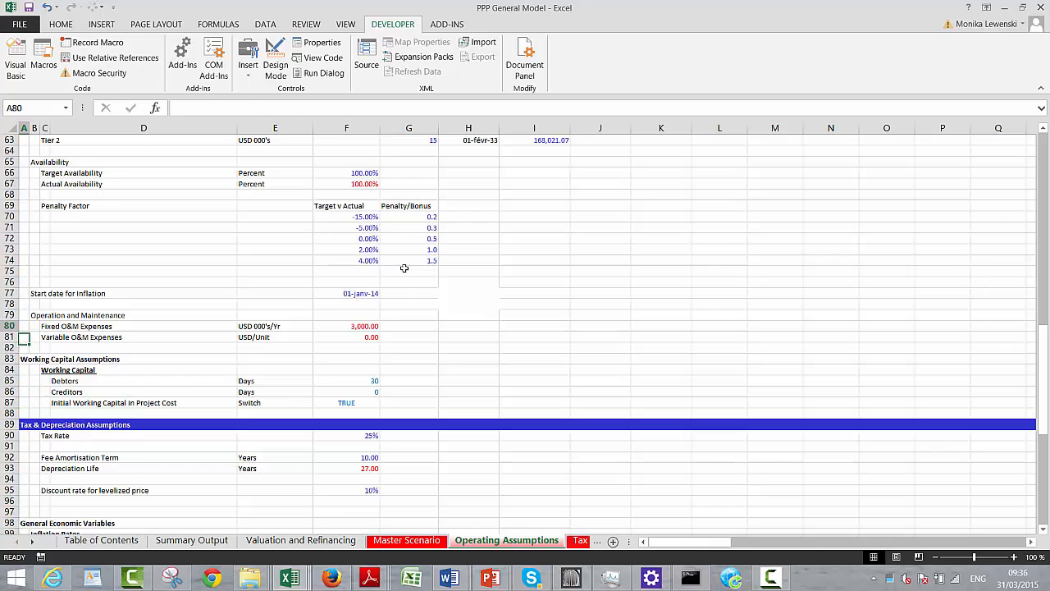
pyautogui.press('Up')
pyautogui.press('Up')
pyautogui.press('Up')
pyautogui.press('Up')
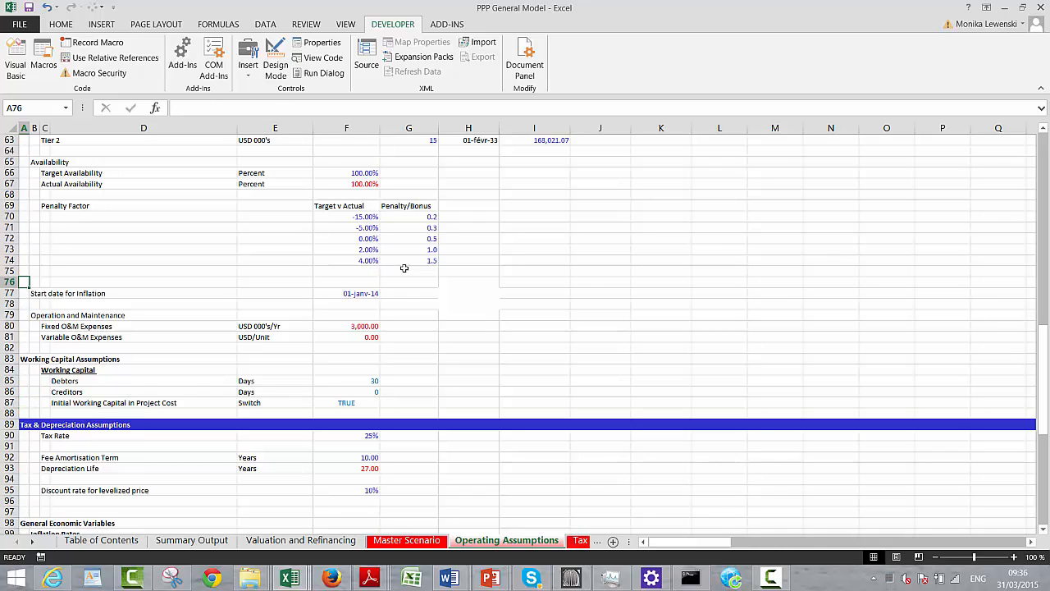
# - Go through the Tax Assumptions and Finance and Value Assumptions sheets to the EBITDA and Capital Expenditures sheet
pyautogui.hotkey('ctrl', 'pagedown')
pyautogui.hotkey('ctrl', 'pagedown')
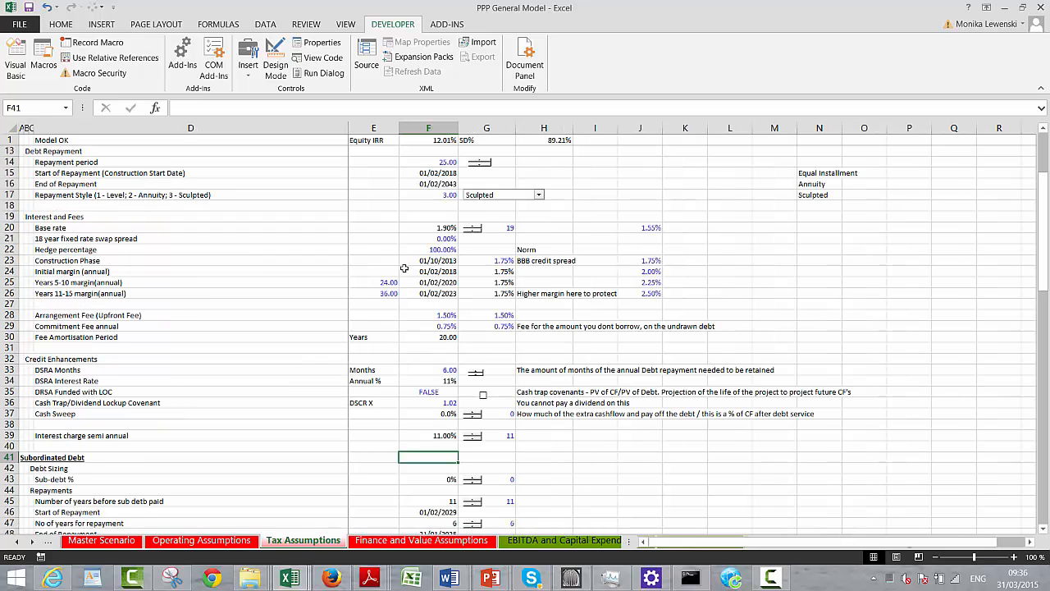
pyautogui.hotkey('ctrl', 'pagedown')
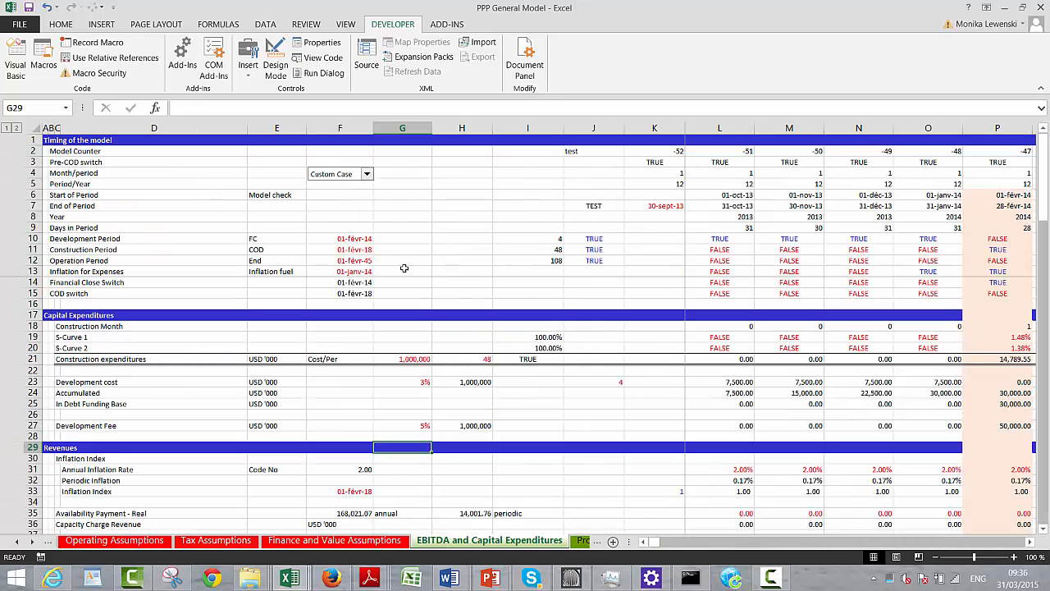
# - Examine the revenue, operating expense, working capital and depreciation sections of the EBITDA and Capital Expenditures sheet, down to row 100
pyautogui.press('Up')
pyautogui.press('Down')
pyautogui.press('Down')
pyautogui.press('Down')
pyautogui.press('pagedown')
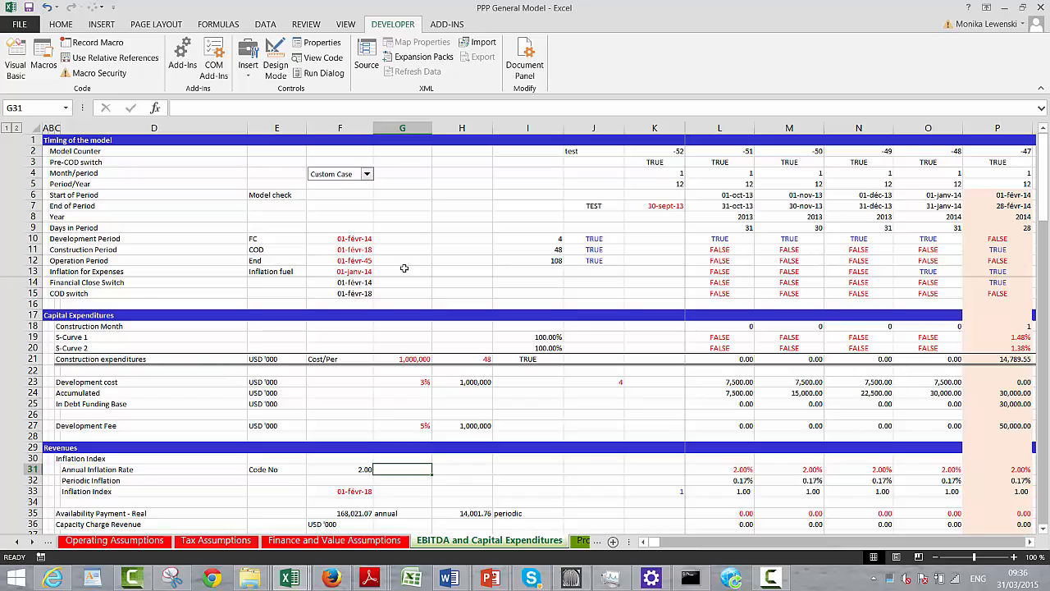
pyautogui.press('pageup')
pyautogui.press('pagedown')
pyautogui.press('pagedown')
pyautogui.press('pageup')
pyautogui.press('pageup')
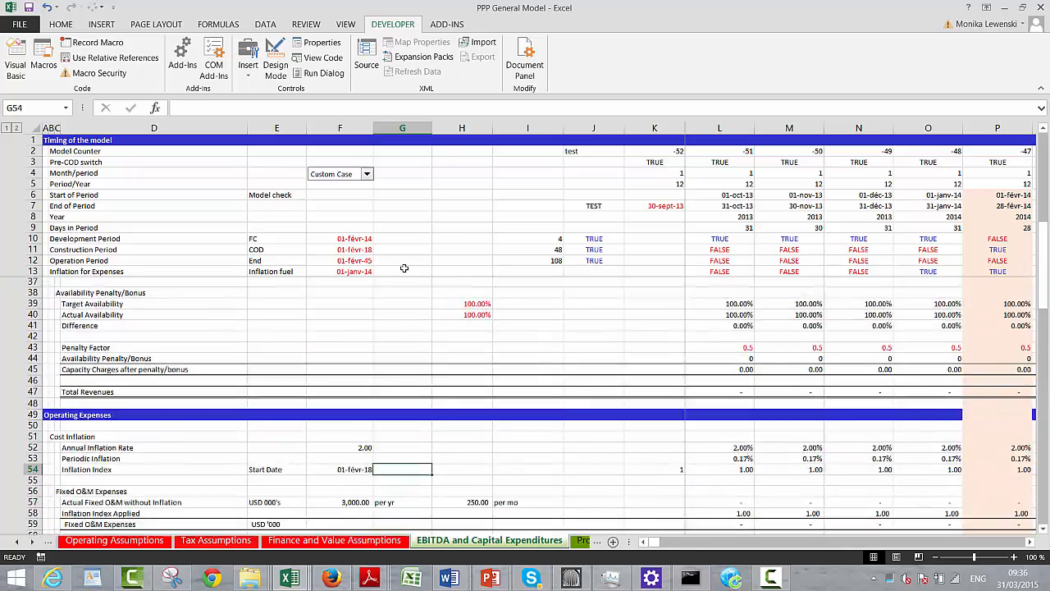
pyautogui.press('pagedown')
pyautogui.press('pagedown')
pyautogui.press('pagedown')
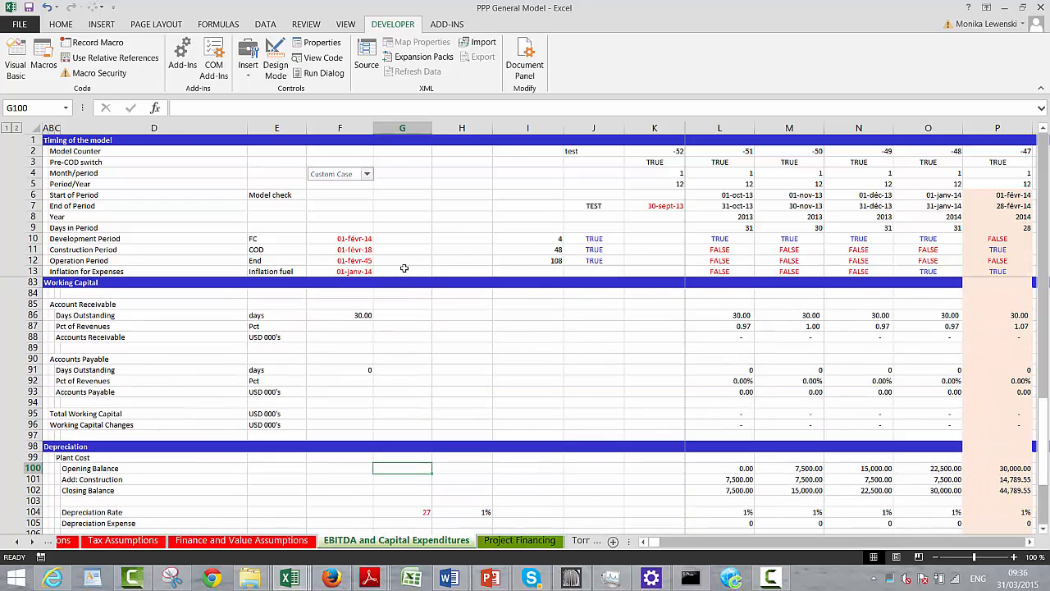
# - Open the Project Financing sheet and examine it upward from the debt repayment section to the after-tax cash flow rows
pyautogui.hotkey('ctrl', 'pagedown')
pyautogui.press('pageup')
pyautogui.press('pageup')
pyautogui.press('pageup')
pyautogui.press('pageup')
pyautogui.press('pageup')
pyautogui.press('pageup')
pyautogui.press('pageup')
pyautogui.press('pageup')
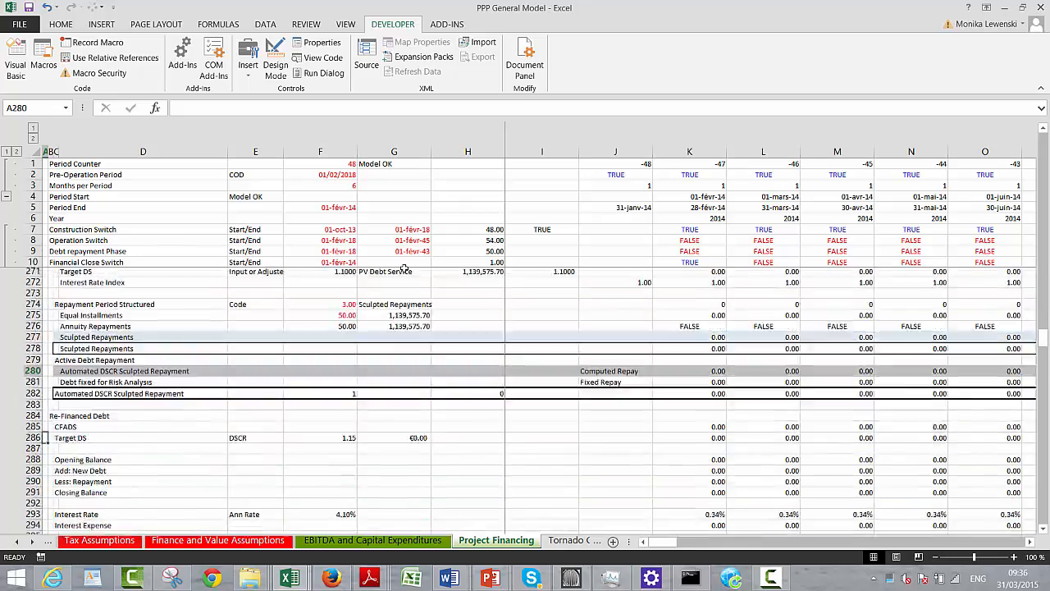
pyautogui.press('pageup')
pyautogui.press('pageup')
pyautogui.press('pageup')
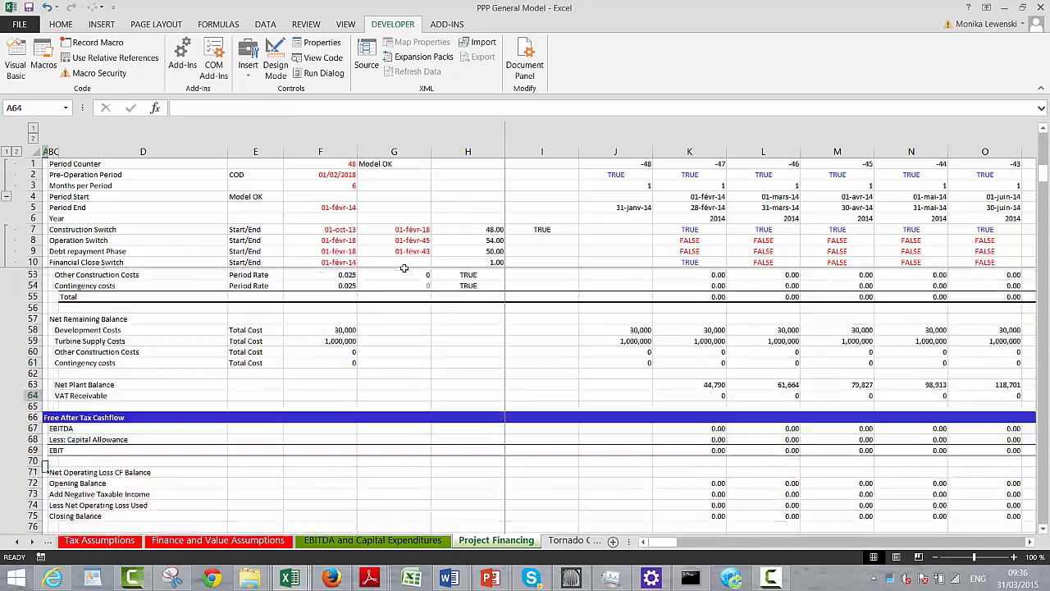
# - Examine the Project Financing sheet down to the senior debt drawdown, interest and fee calculations, ending at row 232
pyautogui.press('pagedown')
pyautogui.press('pagedown')
pyautogui.press('pagedown')
pyautogui.press('pagedown')
pyautogui.press('pagedown')
pyautogui.press('pagedown')
pyautogui.press('pagedown')
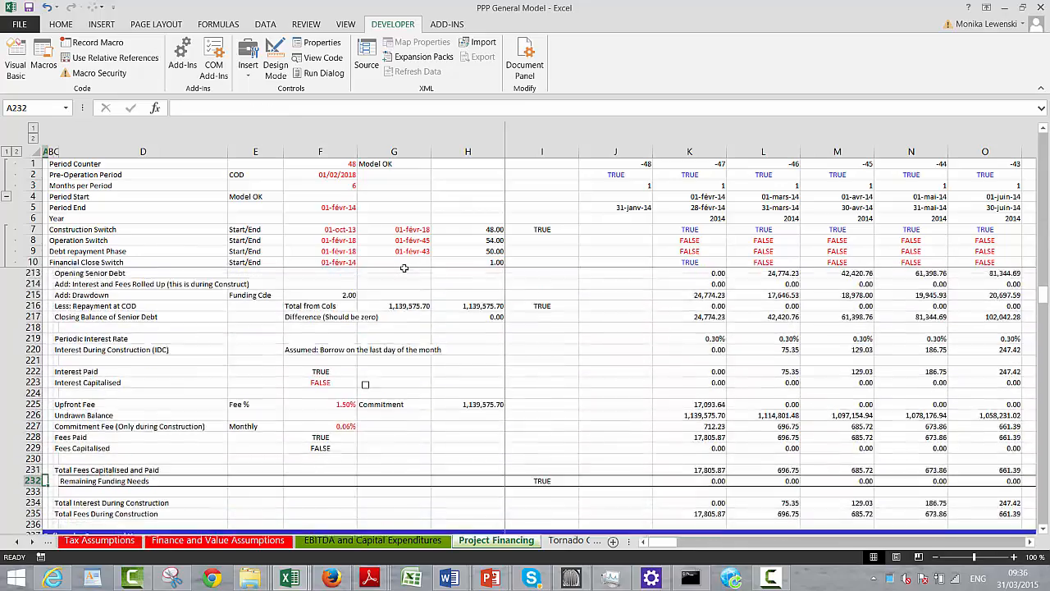
# - Go back to the EBITDA and Capital Expenditures sheet
pyautogui.hotkey('ctrl', 'pageup')
pyautogui.hotkey('ctrl', 'pageup')
pyautogui.hotkey('ctrl', 'pageup')
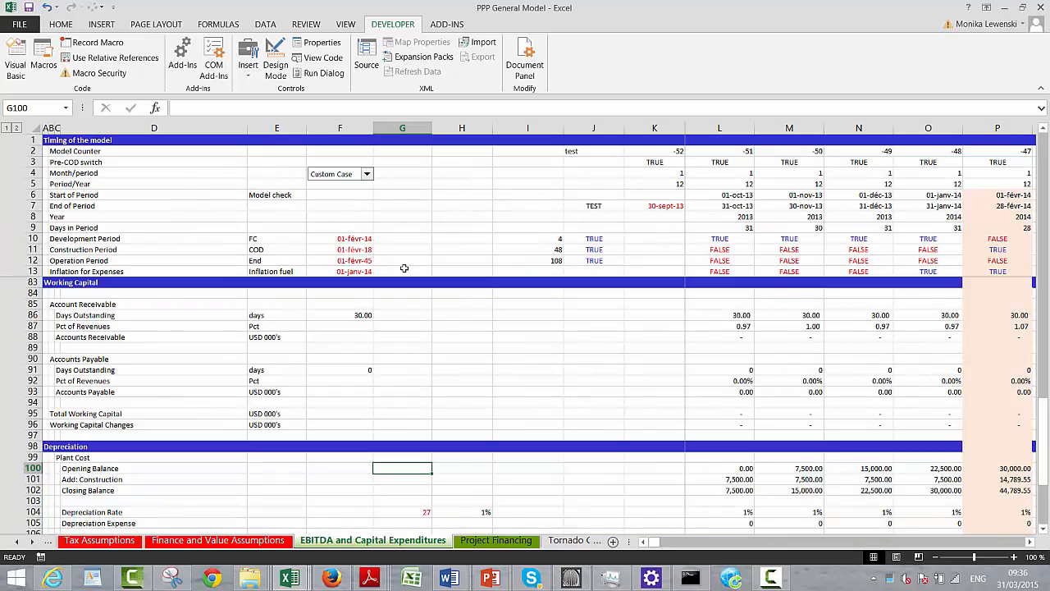
# - Return from the EBITDA and Capital Expenditures sheet to the Summary Output sheet
pyautogui.hotkey('ctrl', 'pageup')
pyautogui.hotkey('ctrl', 'pageup')
pyautogui.hotkey('ctrl', 'pageup')
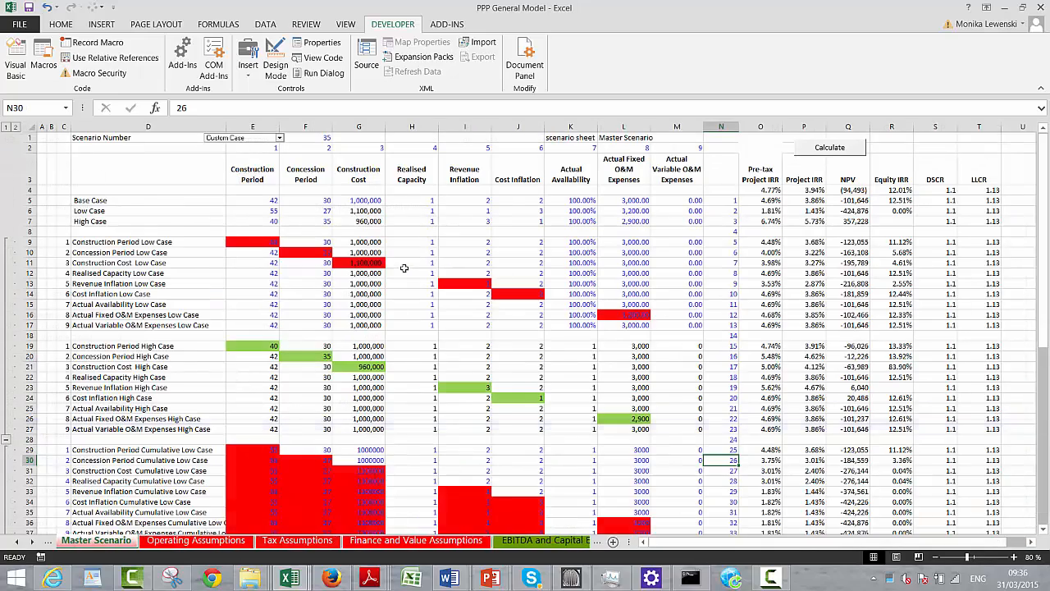
pyautogui.hotkey('ctrl', 'pageup')
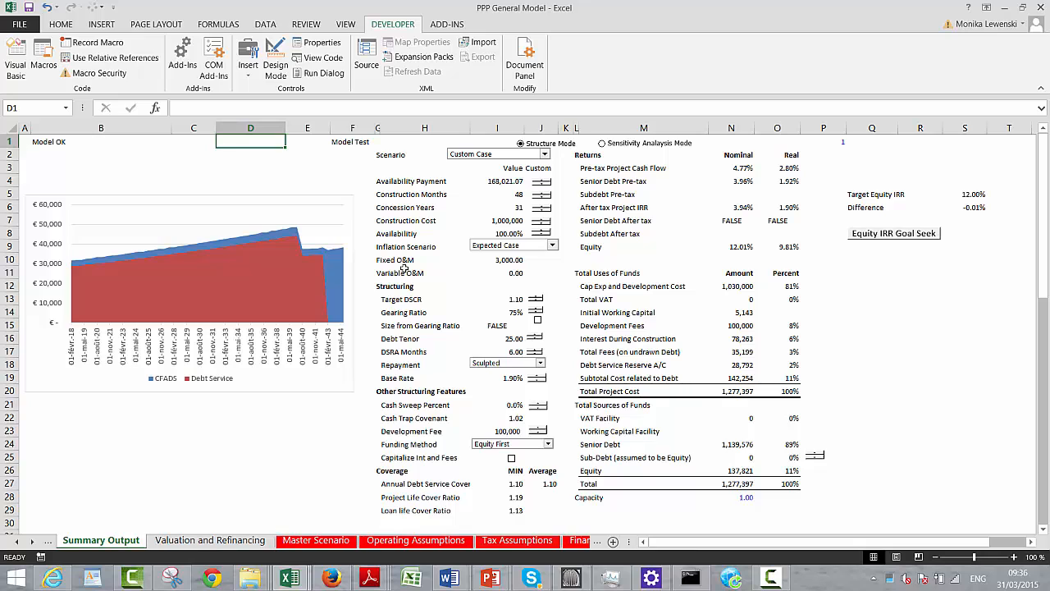
pyautogui.click(286, 442)
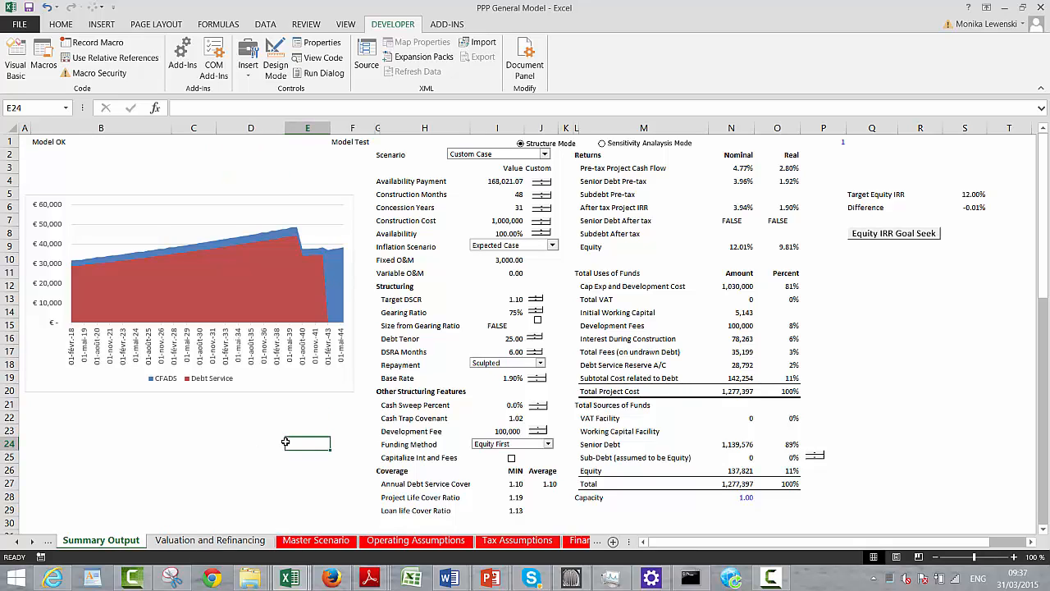
# - Open the Operating Assumptions sheet and go through the following assumption sheets up to EBITDA and Capital Expenditures
pyautogui.click(406, 541)
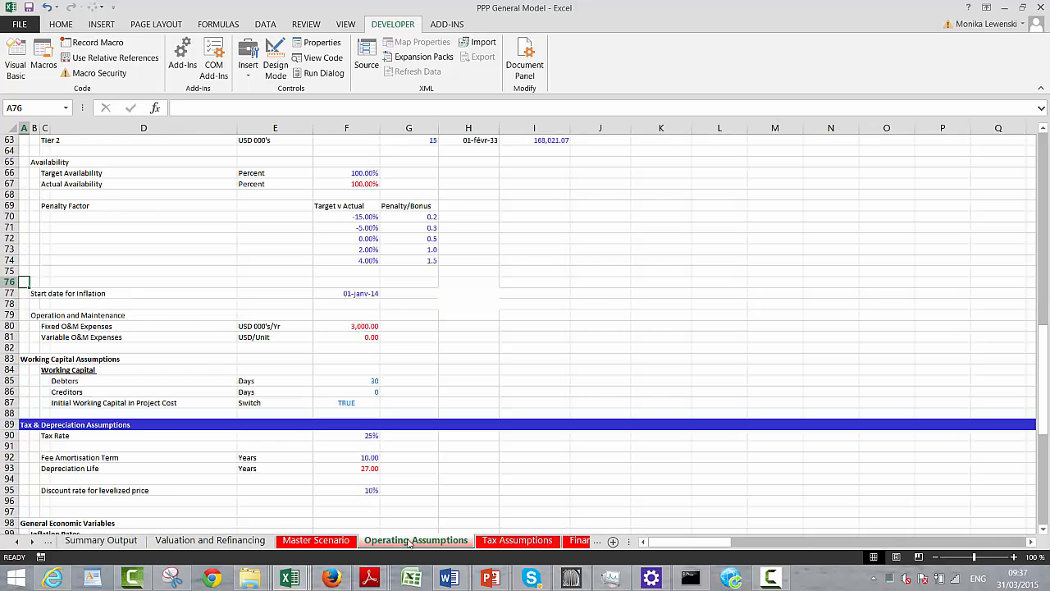
pyautogui.hotkey('ctrl', 'pagedown')
pyautogui.hotkey('ctrl', 'pagedown')
pyautogui.hotkey('ctrl', 'pagedown')
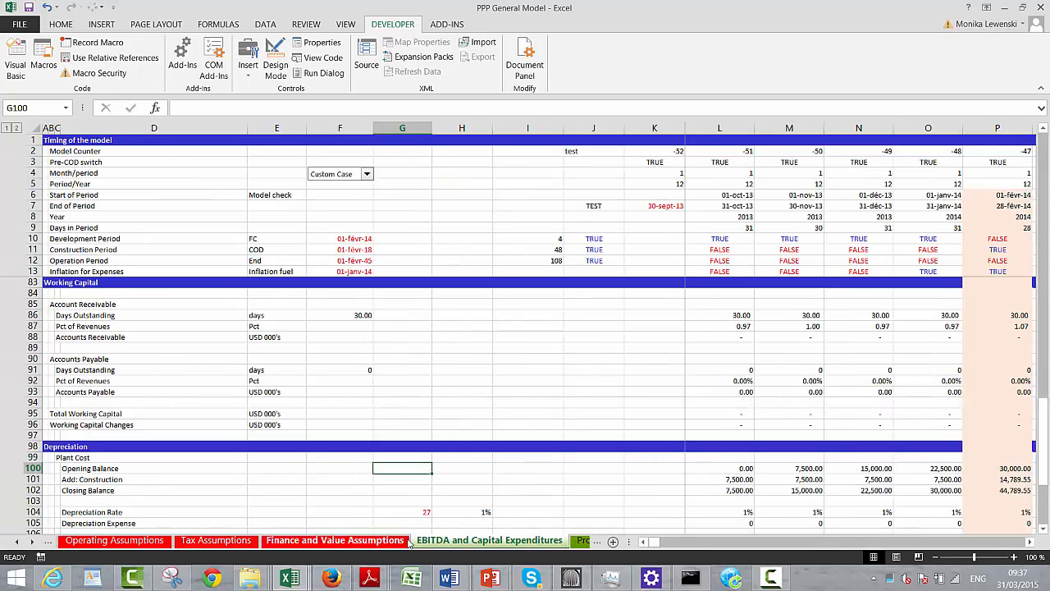
# - Go back through the assumption, scenario, and Valuation and Refinancing sheets to the Summary Output sheet
pyautogui.hotkey('ctrl', 'pageup')
pyautogui.hotkey('ctrl', 'pageup')
pyautogui.hotkey('ctrl', 'pageup')
pyautogui.hotkey('ctrl', 'pageup')
pyautogui.hotkey('ctrl', 'pageup')
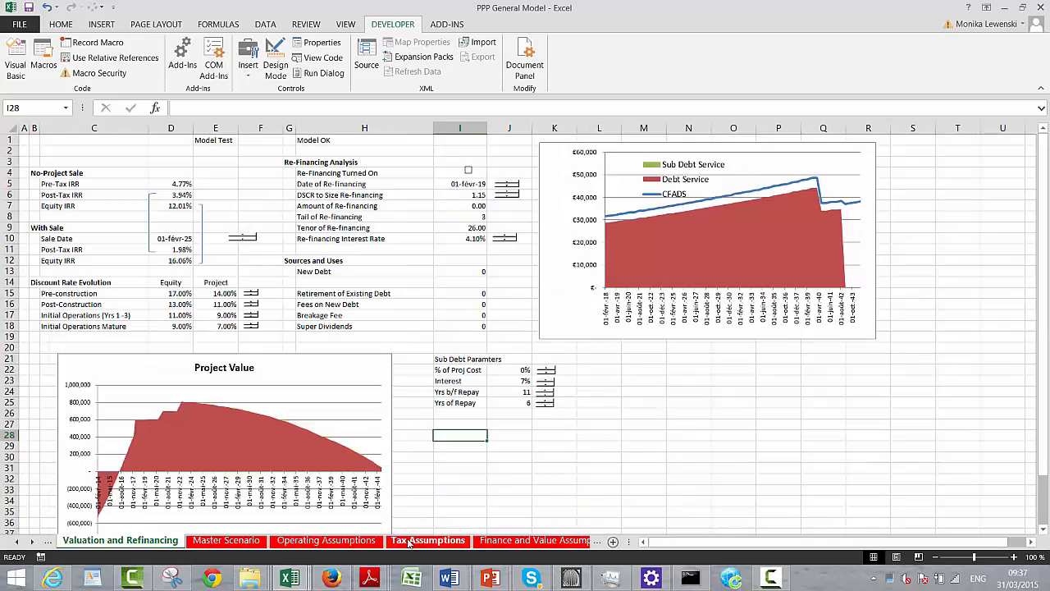
pyautogui.hotkey('ctrl', 'pageup')
pyautogui.hotkey('ctrl', 'pageup')
pyautogui.hotkey('ctrl', 'pagedown')
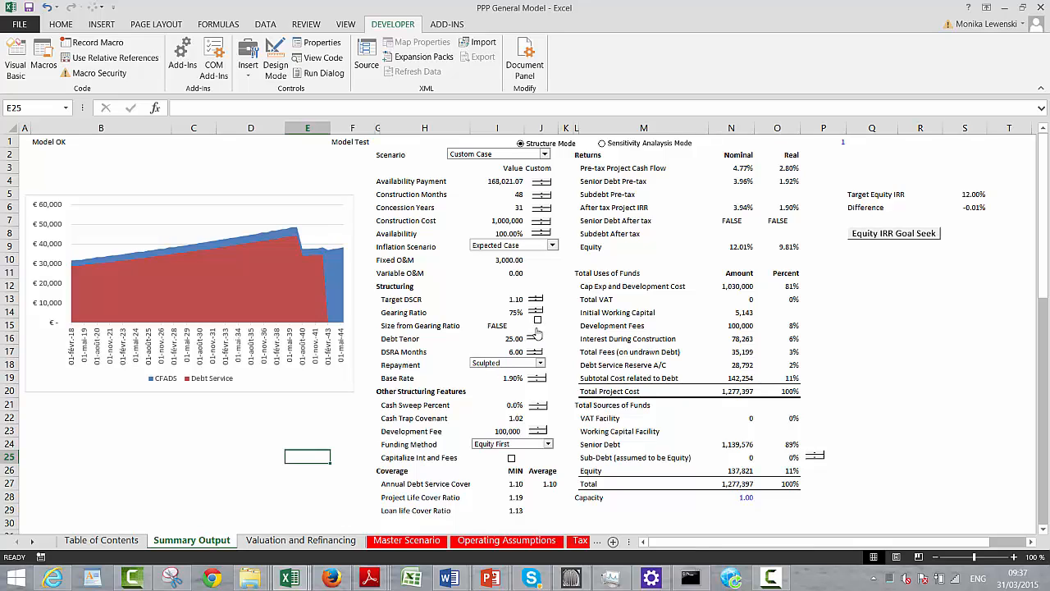
# - Apply the Base Case scenario and raise the construction period to 44 months
pyautogui.click(543, 154)
pyautogui.click(520, 167)
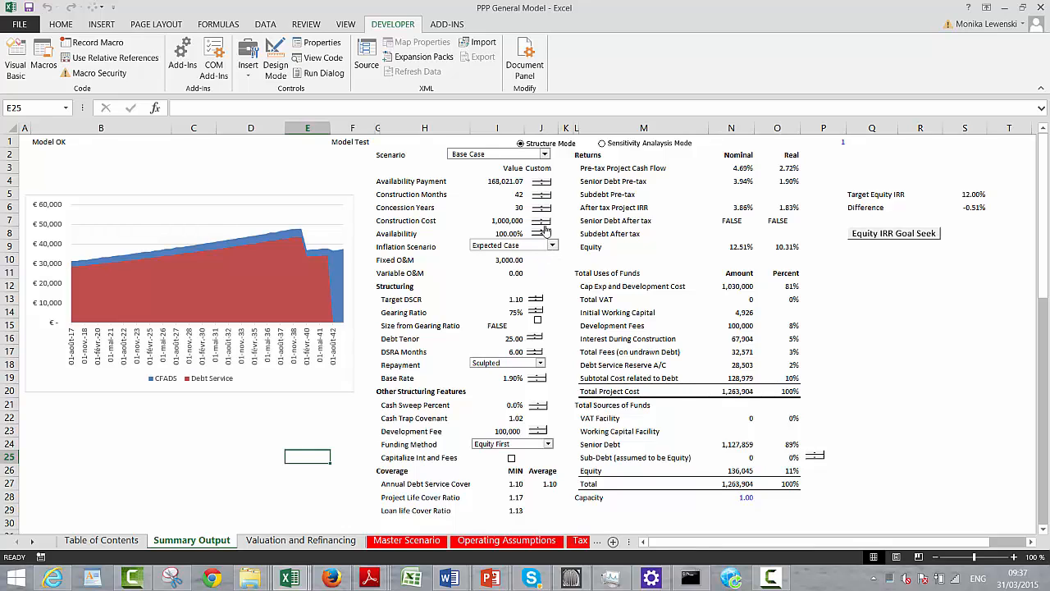
pyautogui.click(541, 191)
pyautogui.click(541, 190)
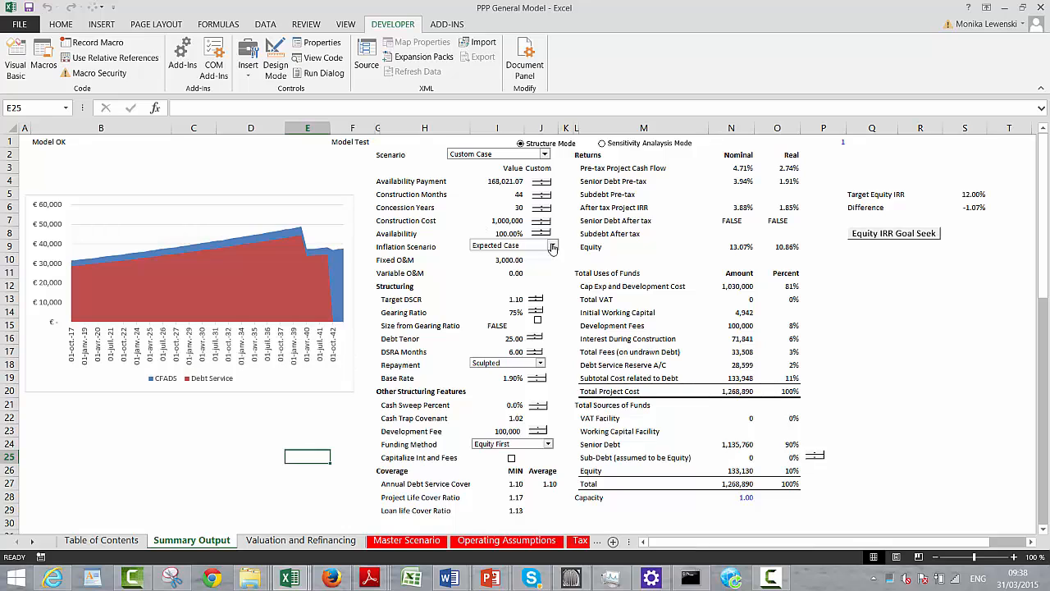
# - Raise the construction cost to 1,010,000 and restore it to 1,000,000
pyautogui.click(539, 218)
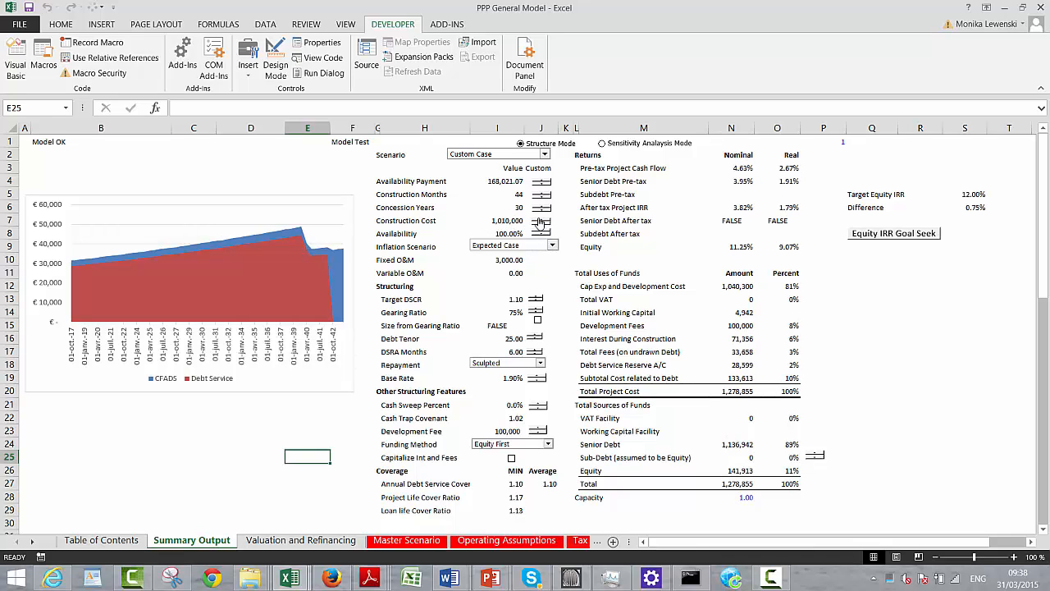
pyautogui.click(541, 224)
pyautogui.click(350, 428)
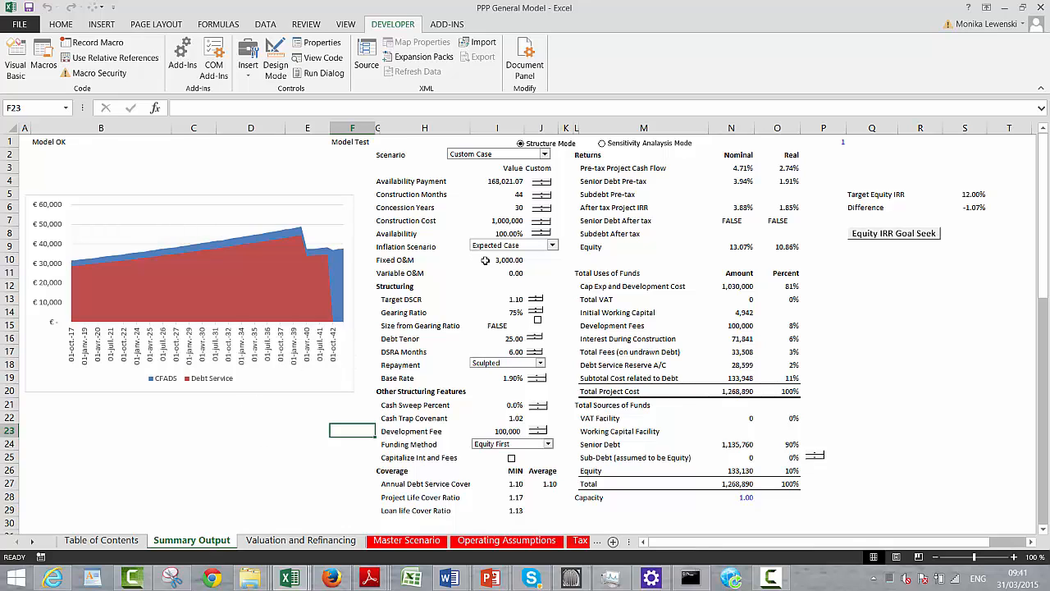
# - Raise the target DSCR to 1.14 and bring it back down to 1.11
pyautogui.click(535, 297)
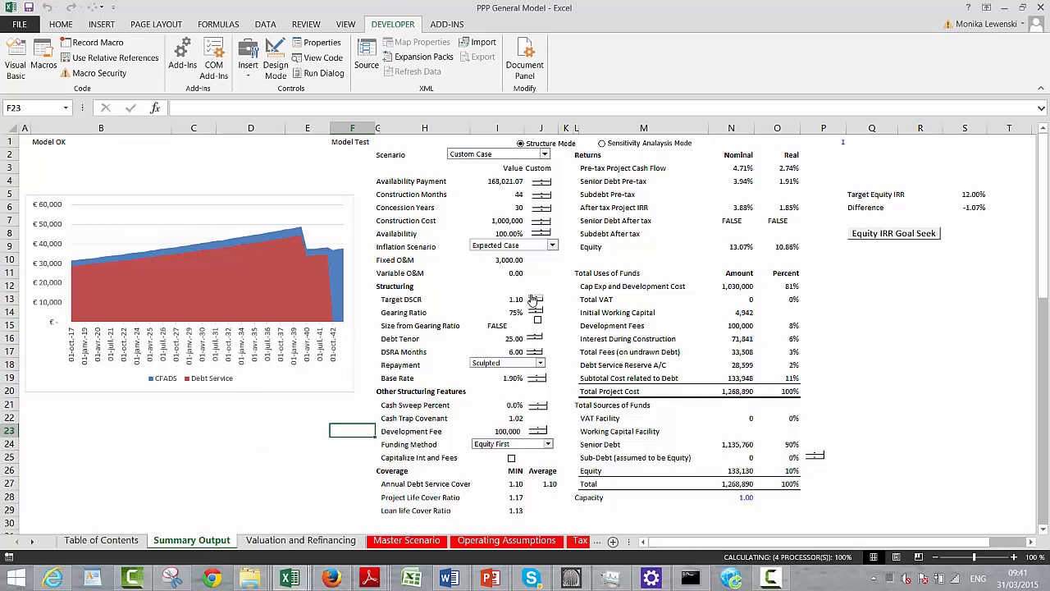
pyautogui.click(535, 297)
pyautogui.click(534, 296)
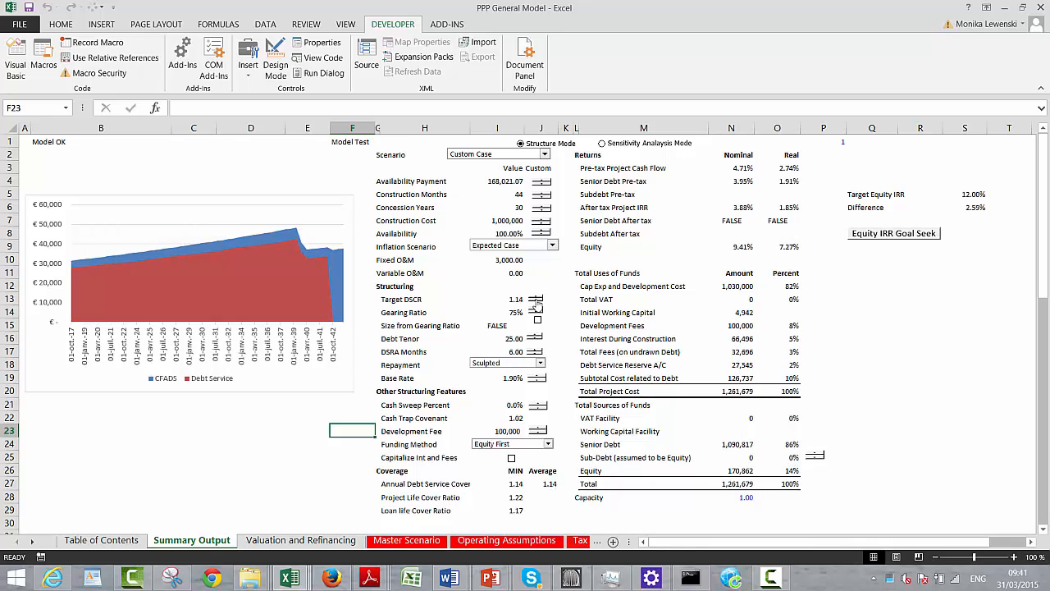
pyautogui.click(537, 305)
pyautogui.click(537, 305)
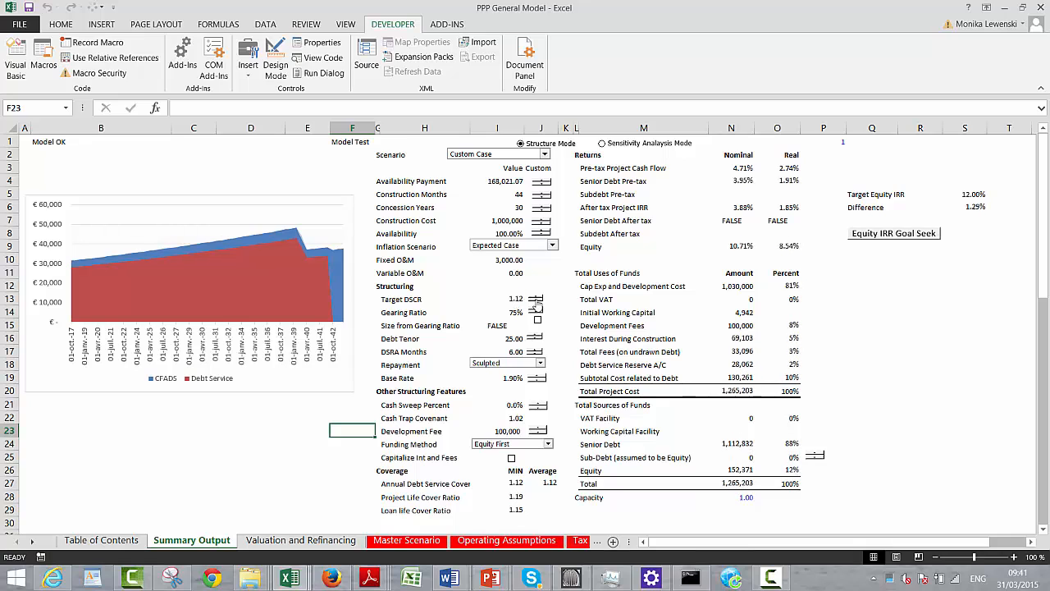
pyautogui.click(538, 305)
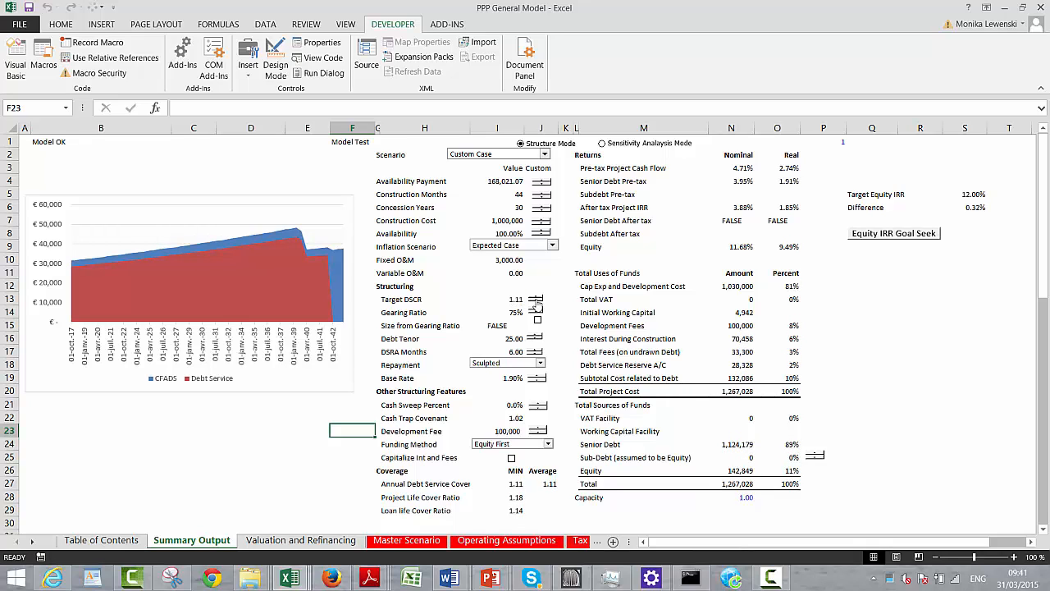
# - Raise the development fee to 300,000 and reduce it to 200,000
pyautogui.click(537, 434)
pyautogui.click(537, 428)
pyautogui.click(537, 428)
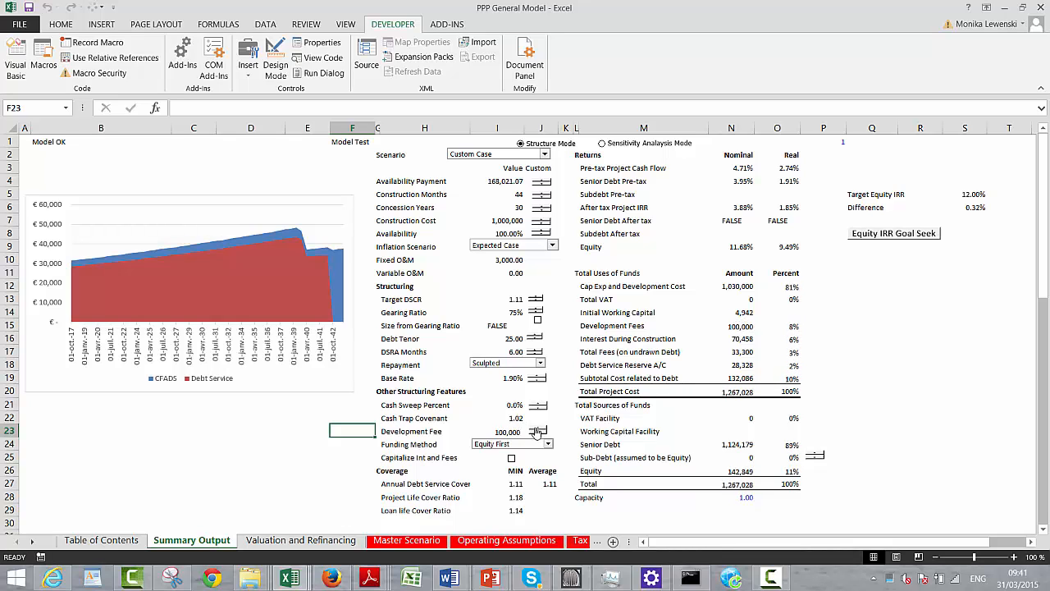
pyautogui.click(538, 429)
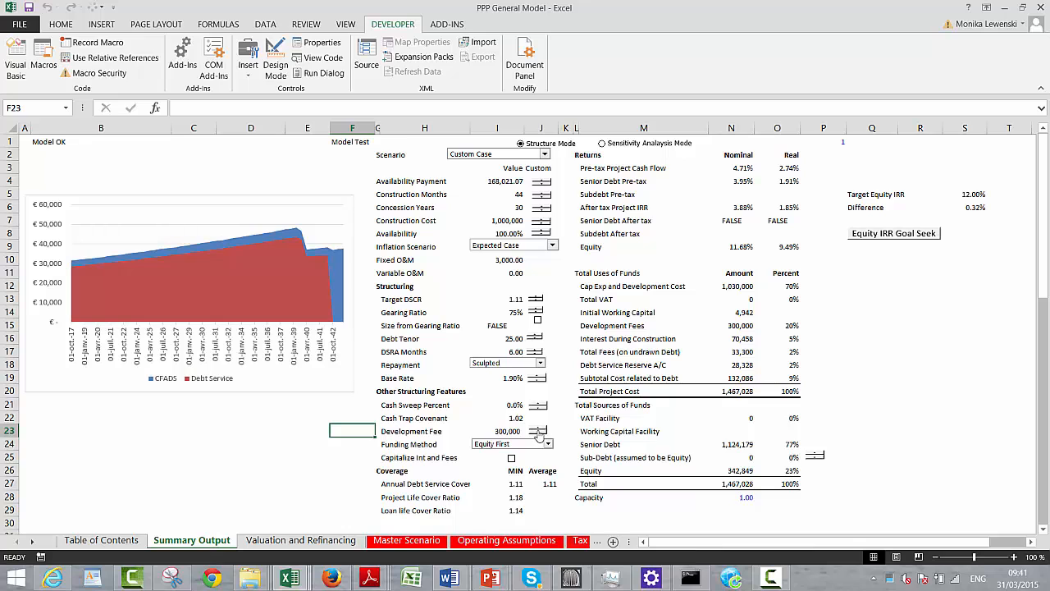
pyautogui.click(537, 434)
# - Try the Pro-Rata funding method and switch it back to Equity First
pyautogui.click(548, 447)
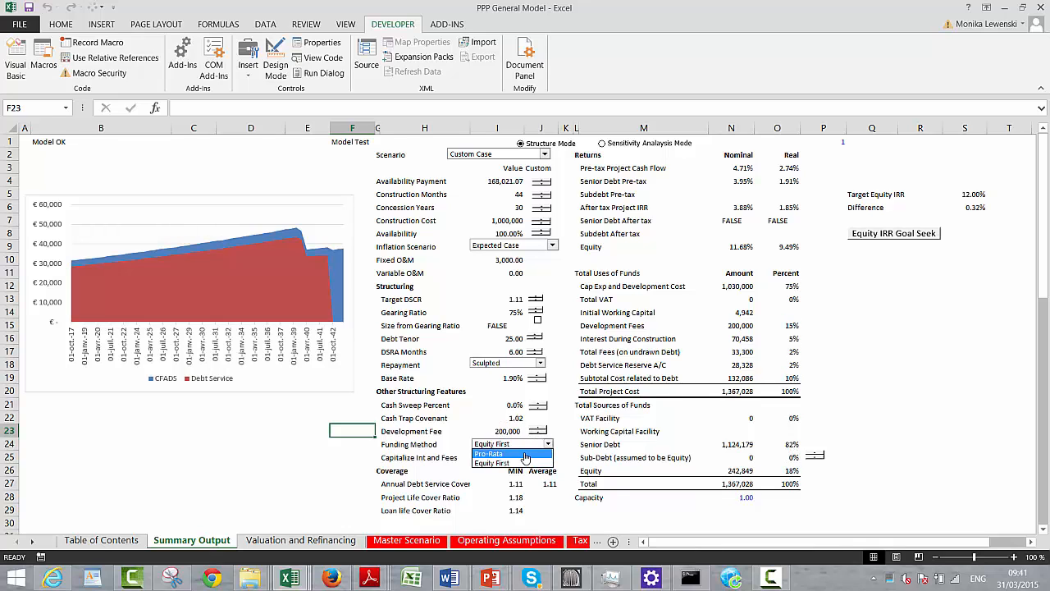
pyautogui.click(525, 455)
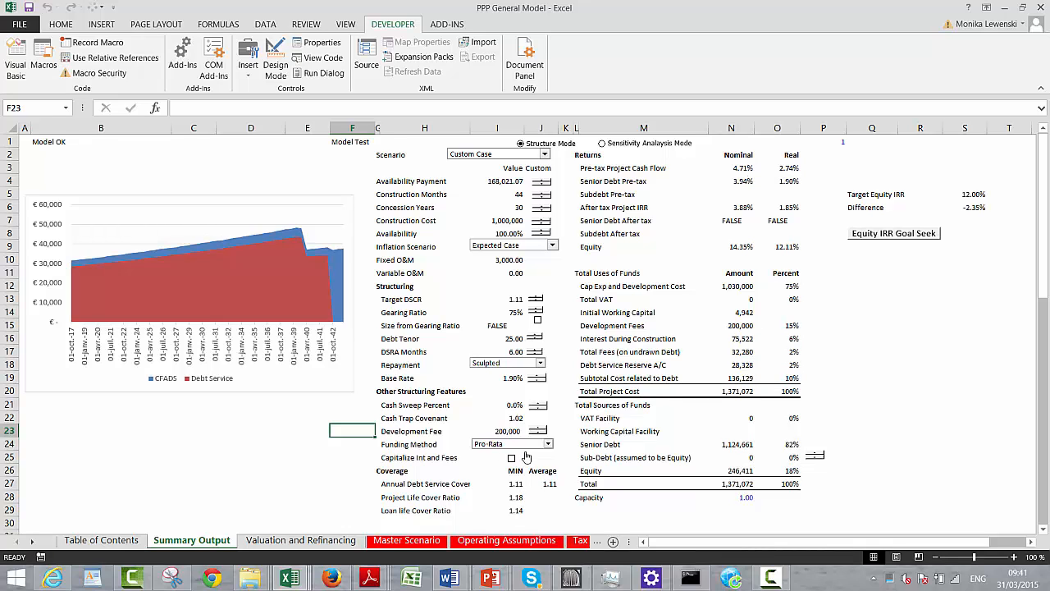
pyautogui.click(547, 444)
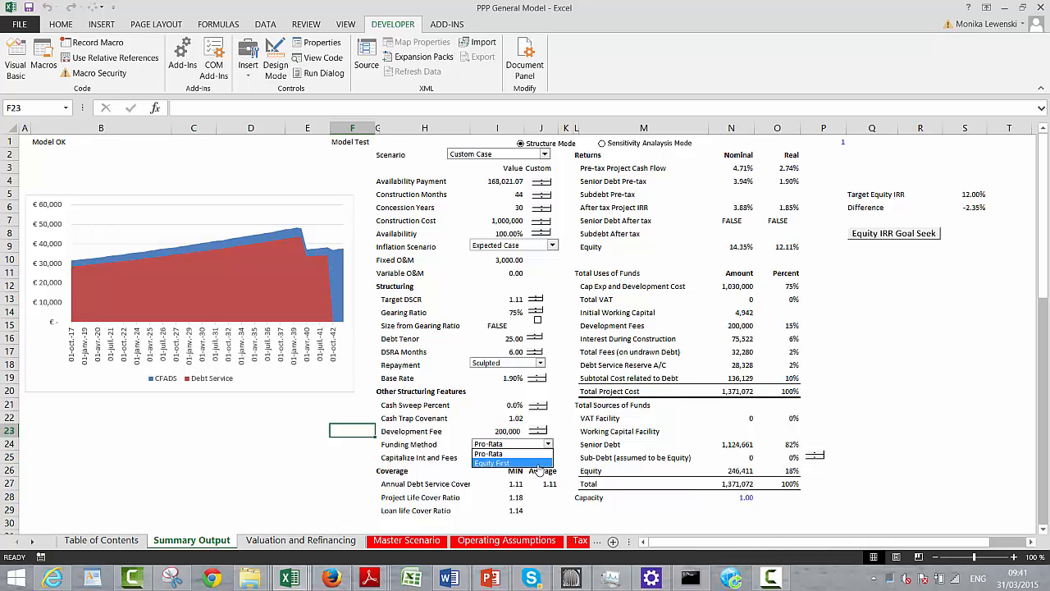
pyautogui.click(538, 463)
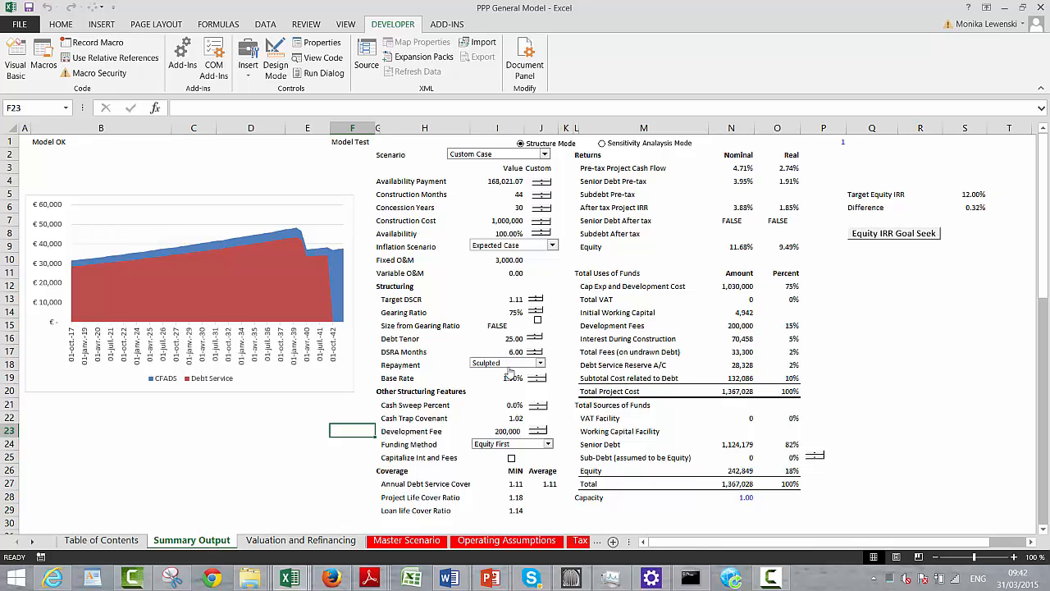
# - Change the repayment method to Equal Installment and run the Equity IRR goal seek
pyautogui.click(539, 369)
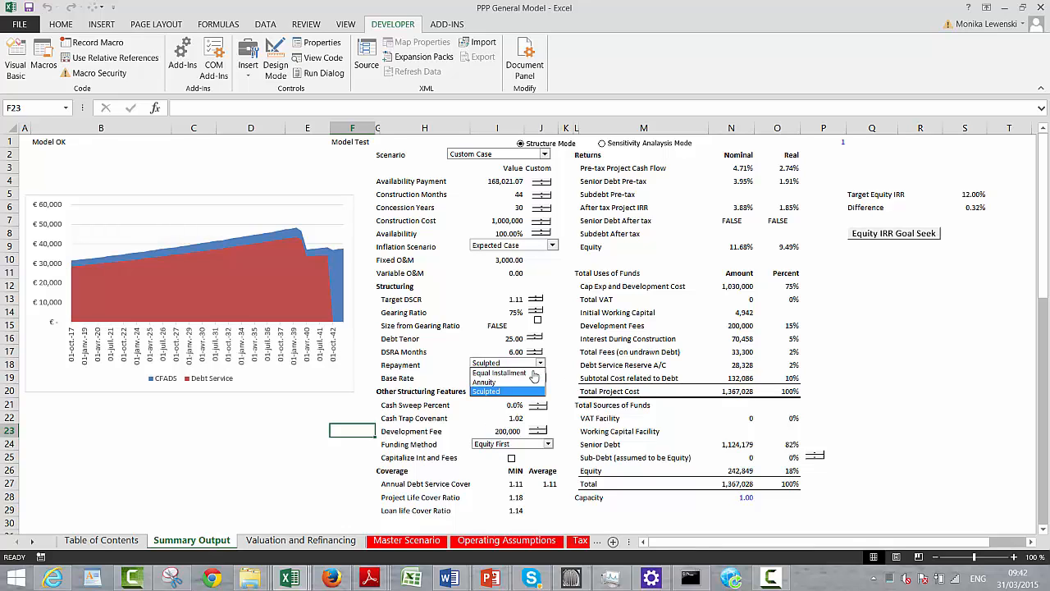
pyautogui.click(523, 375)
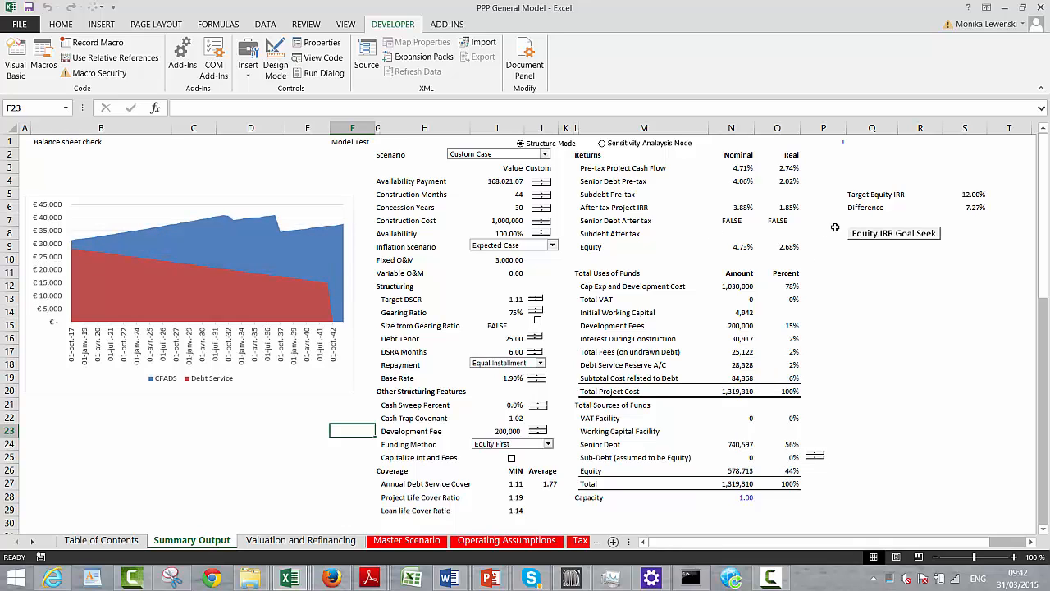
pyautogui.click(861, 238)
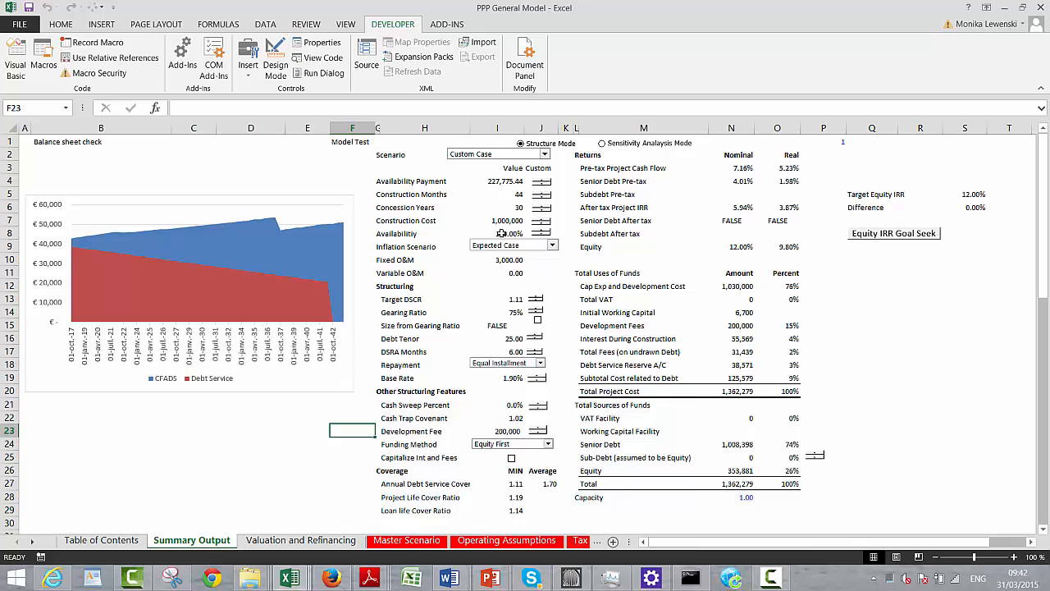
# - Switch the repayment method to Annuity and rerun the Equity IRR goal seek from an availability payment of 170,000
pyautogui.click(540, 364)
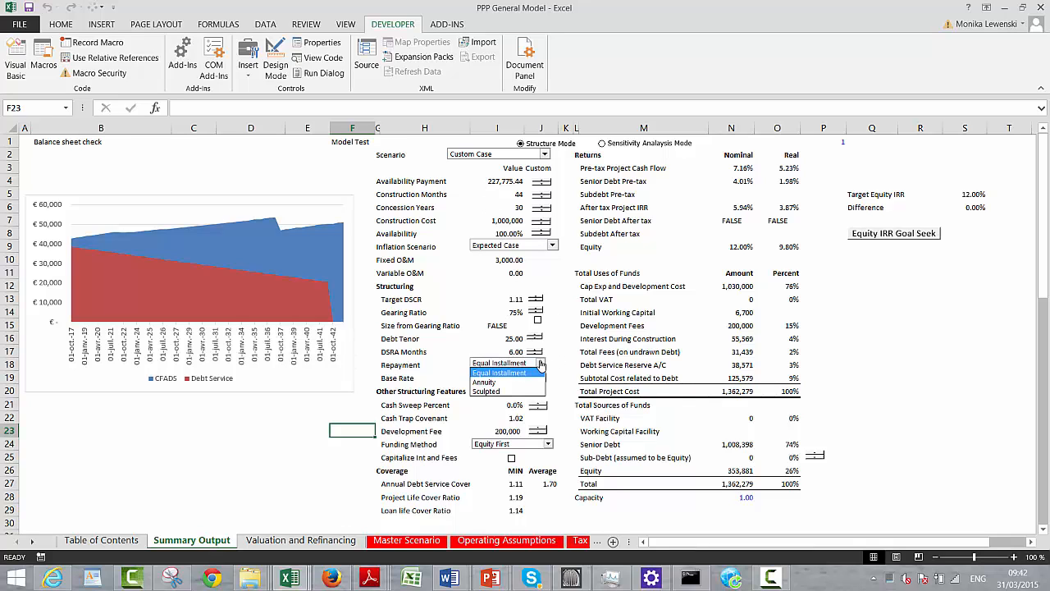
pyautogui.click(533, 382)
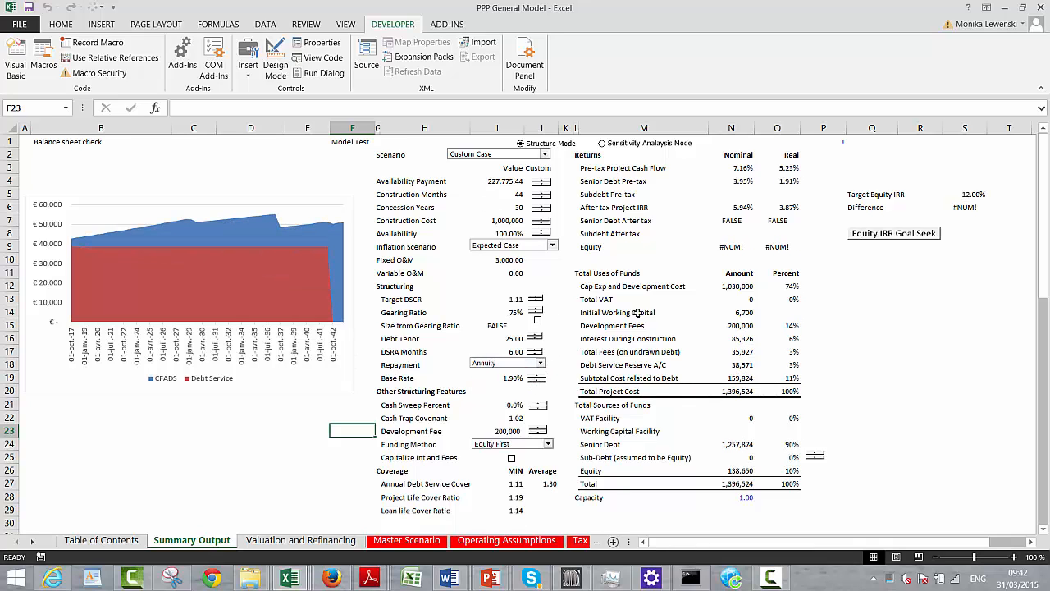
pyautogui.click(544, 184)
pyautogui.click(545, 186)
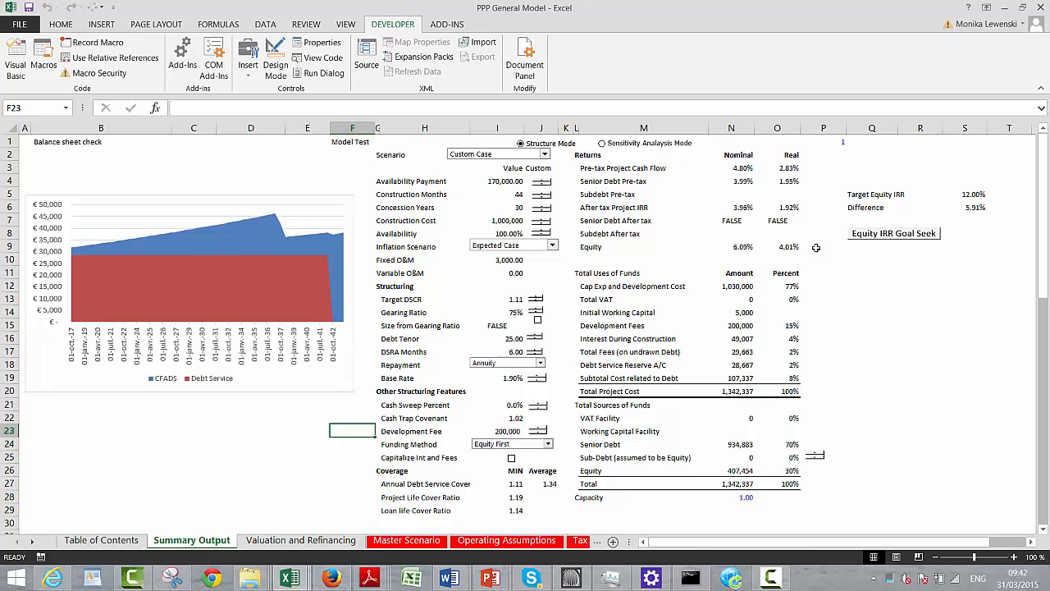
pyautogui.click(861, 238)
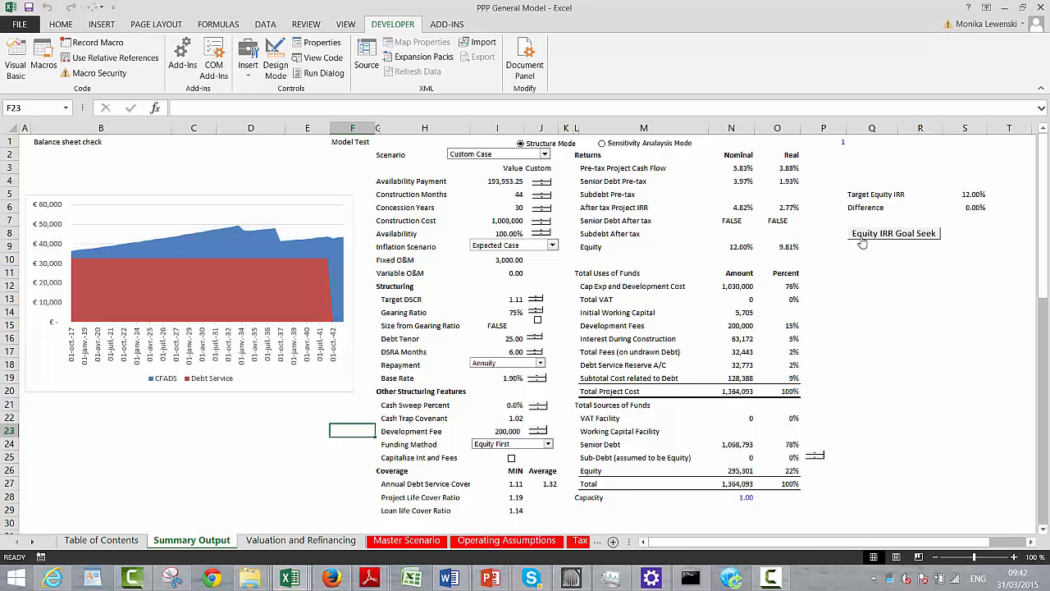
# - Set the repayment method to Sculpted and rerun the Equity IRR goal seek from an availability payment of 170,000
pyautogui.click(540, 364)
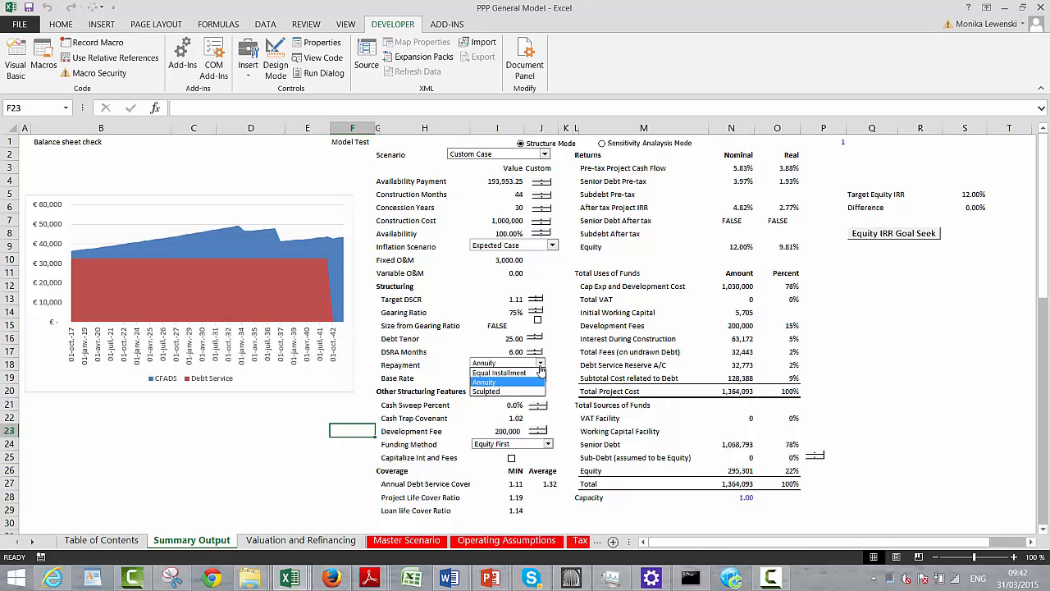
pyautogui.click(512, 391)
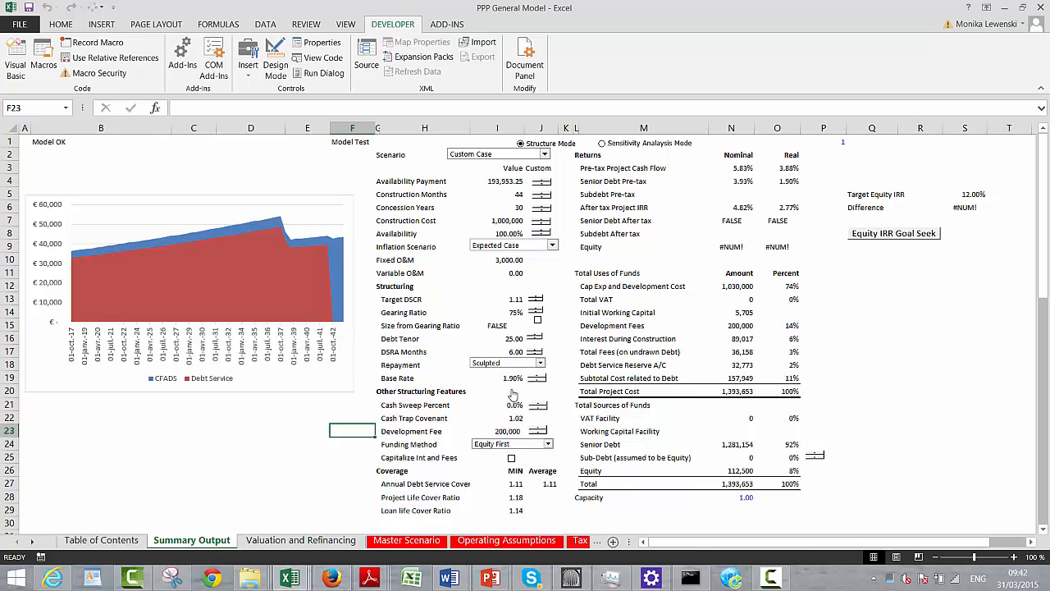
pyautogui.click(542, 188)
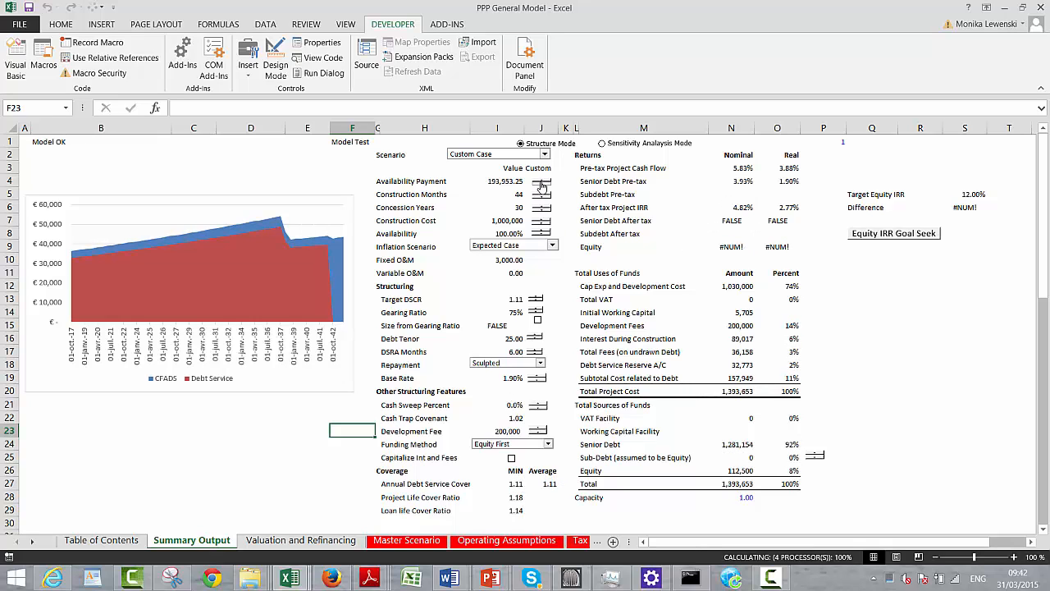
pyautogui.click(541, 188)
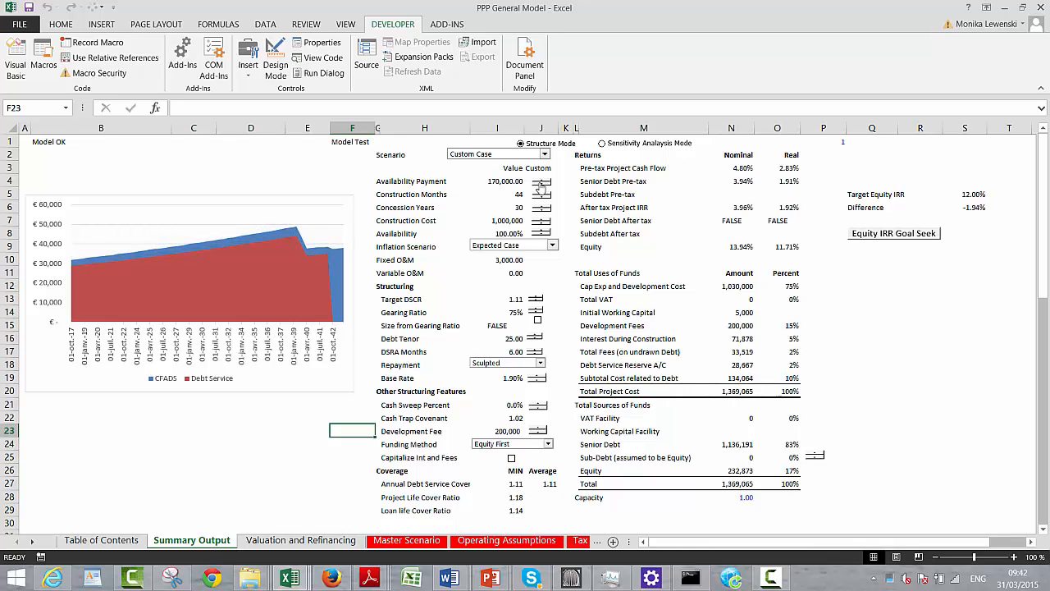
pyautogui.click(870, 239)
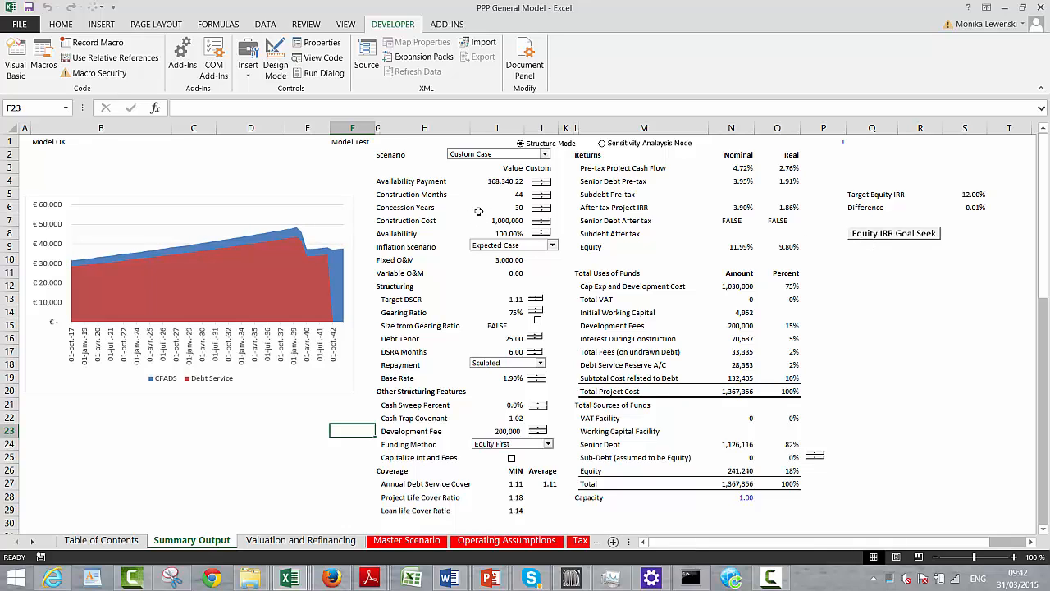
# - Reduce the concession period to 27 years
pyautogui.click(541, 212)
pyautogui.click(541, 211)
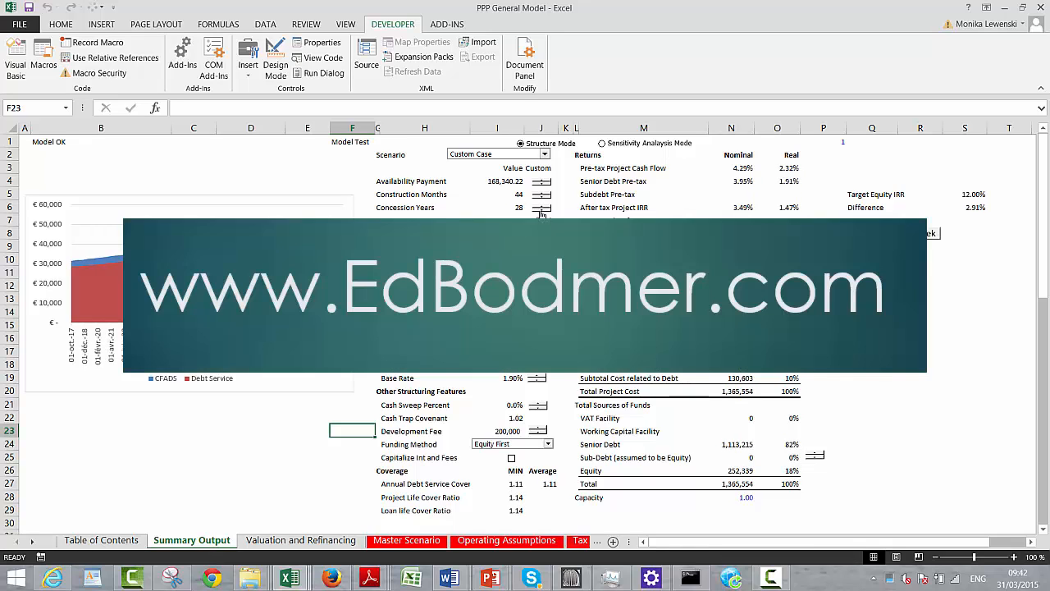
pyautogui.click(541, 211)
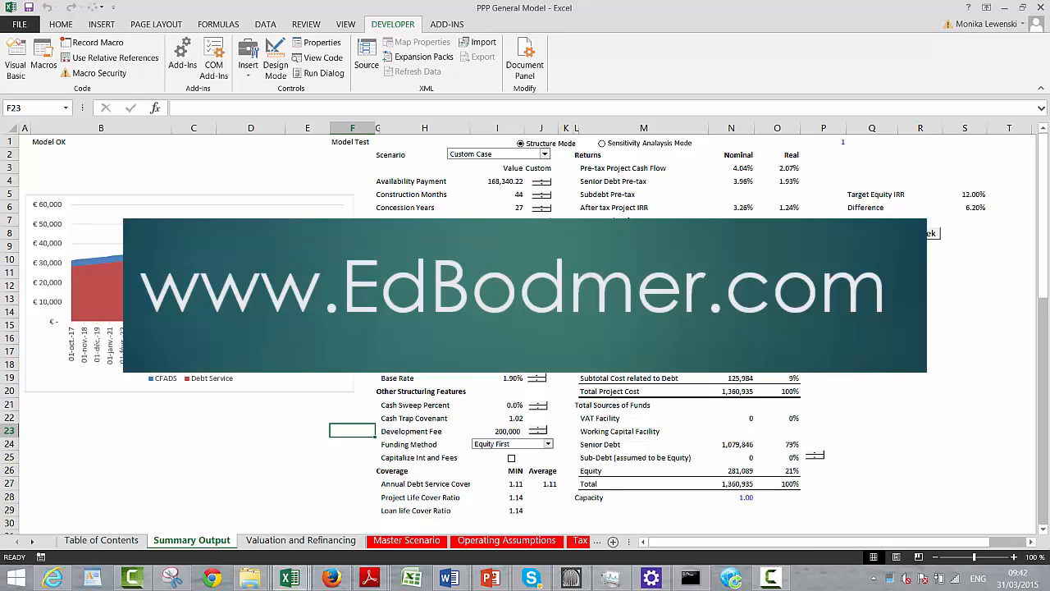
# - Reduce the debt tenor to 20 years and run the Equity IRR goal seek
pyautogui.click(536, 342)
pyautogui.click(535, 342)
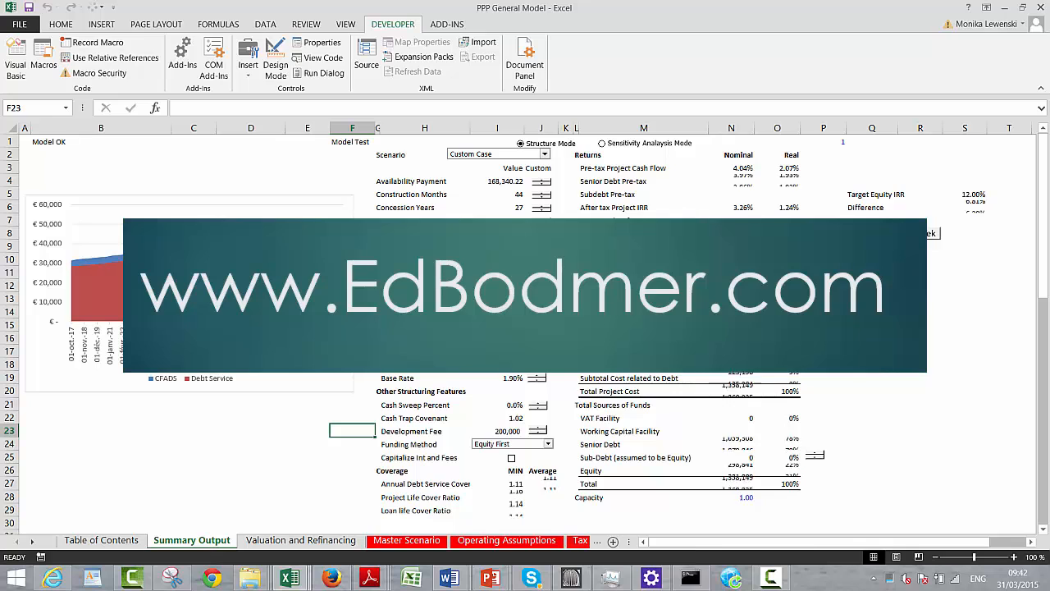
pyautogui.click(535, 342)
pyautogui.click(535, 342)
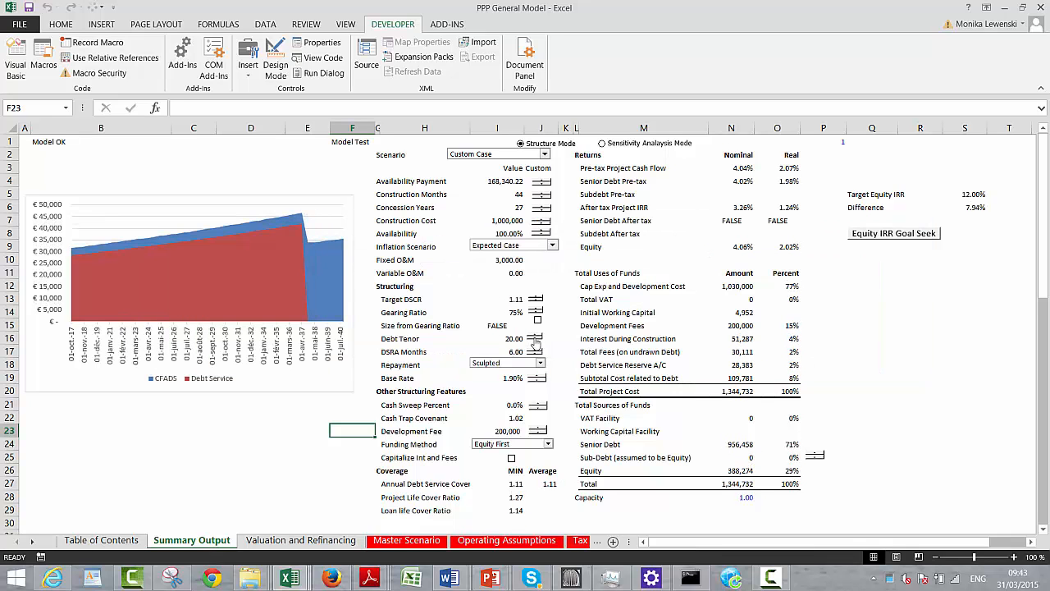
pyautogui.click(859, 235)
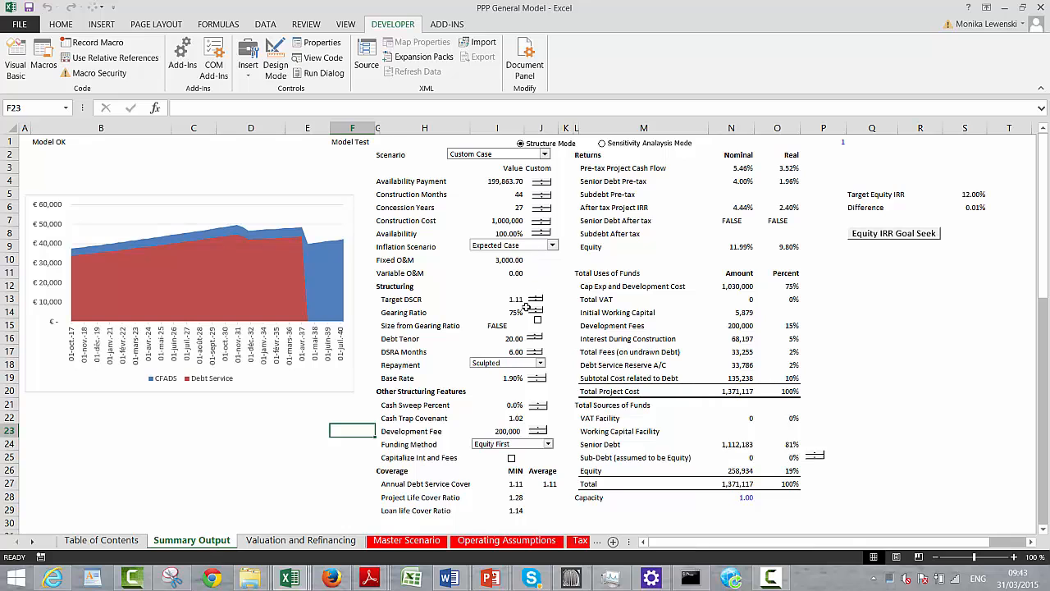
# - Raise the debt tenor to 23 years and rerun the Equity IRR goal seek from an availability payment of 180,000
pyautogui.click(534, 334)
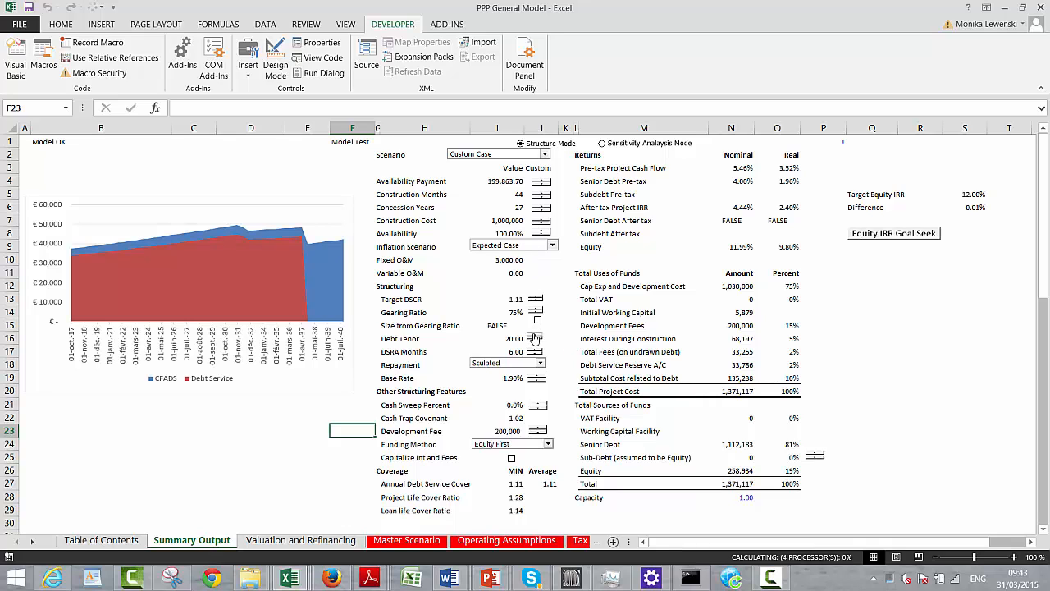
pyautogui.click(534, 335)
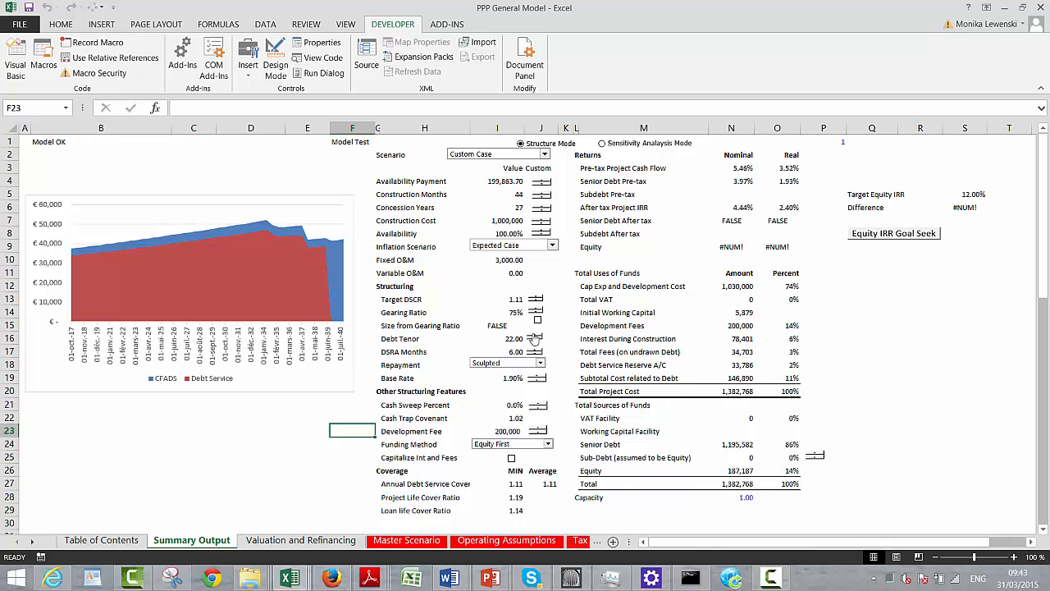
pyautogui.click(534, 337)
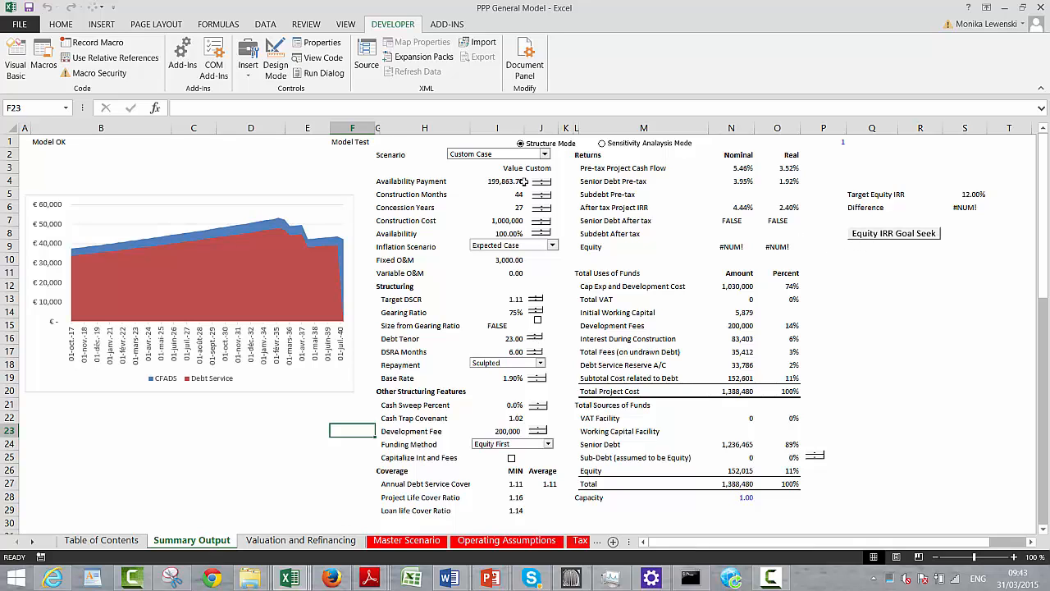
pyautogui.click(538, 187)
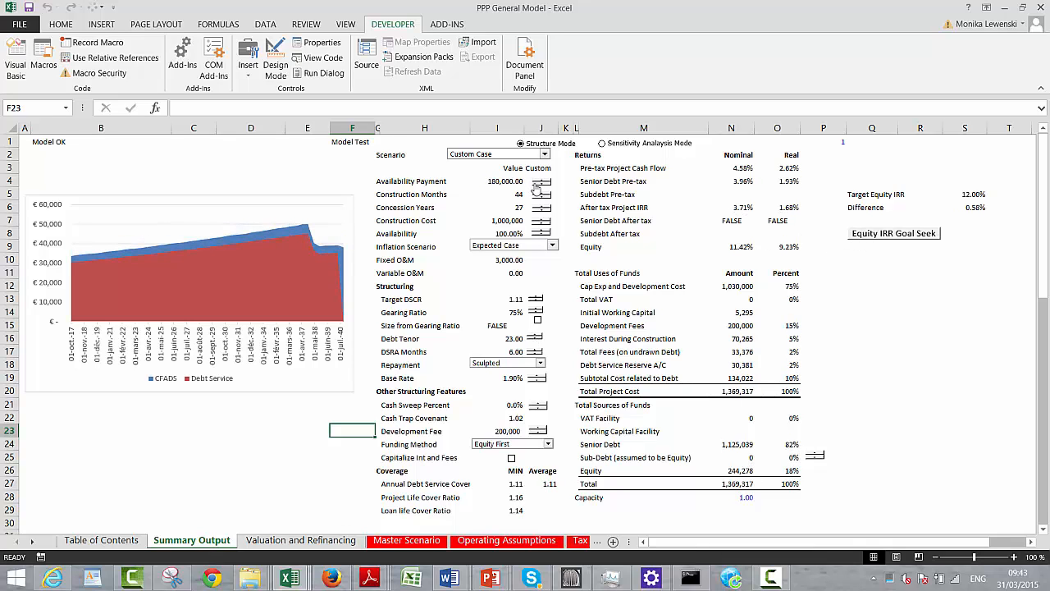
pyautogui.click(862, 237)
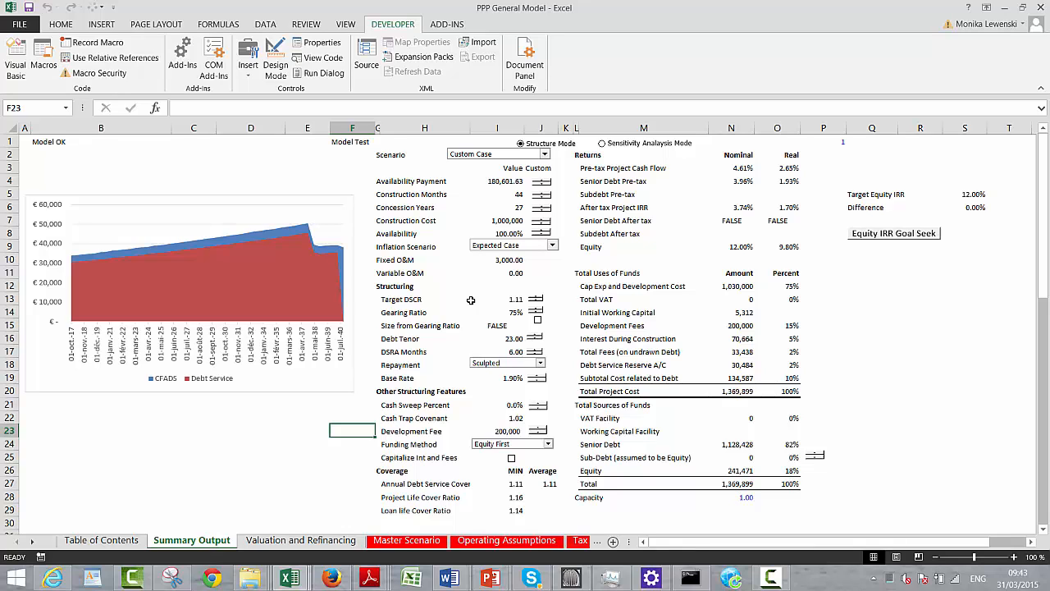
# - Lower the target DSCR to 1.08 and rerun the Equity IRR goal seek
pyautogui.click(535, 304)
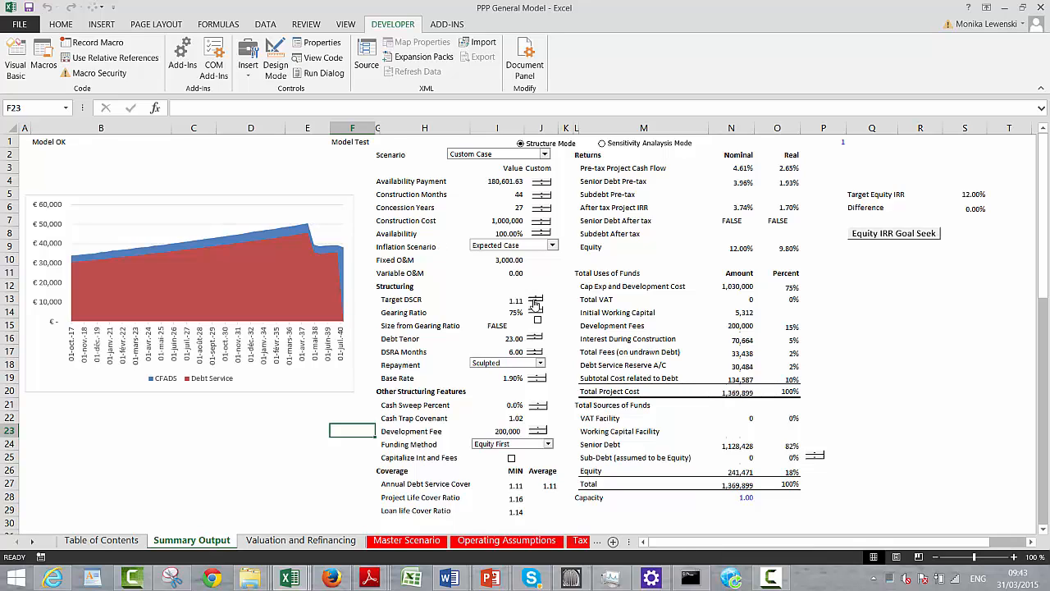
pyautogui.click(535, 305)
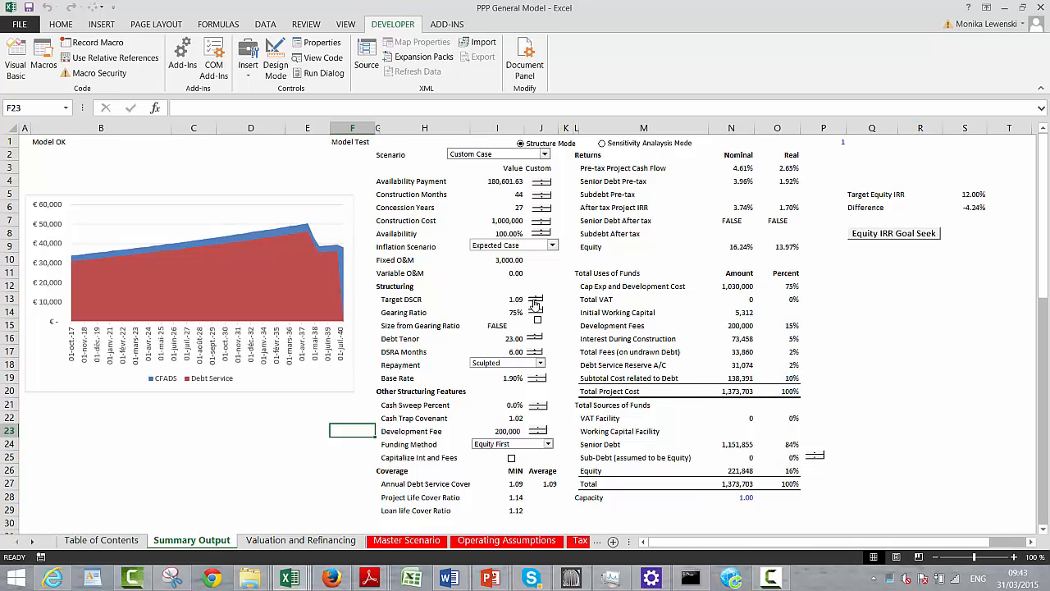
pyautogui.click(535, 304)
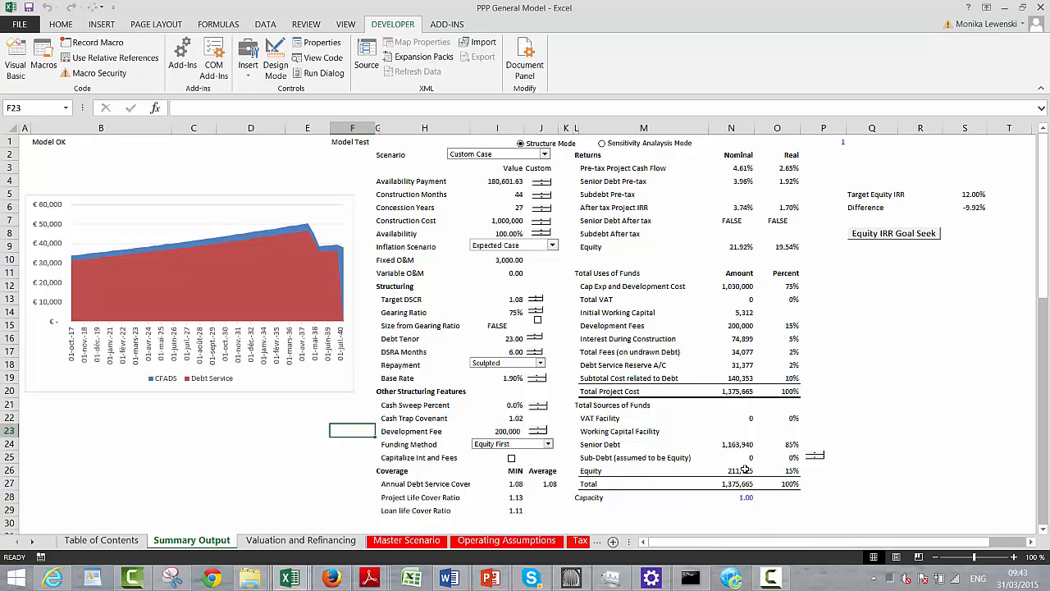
pyautogui.click(858, 238)
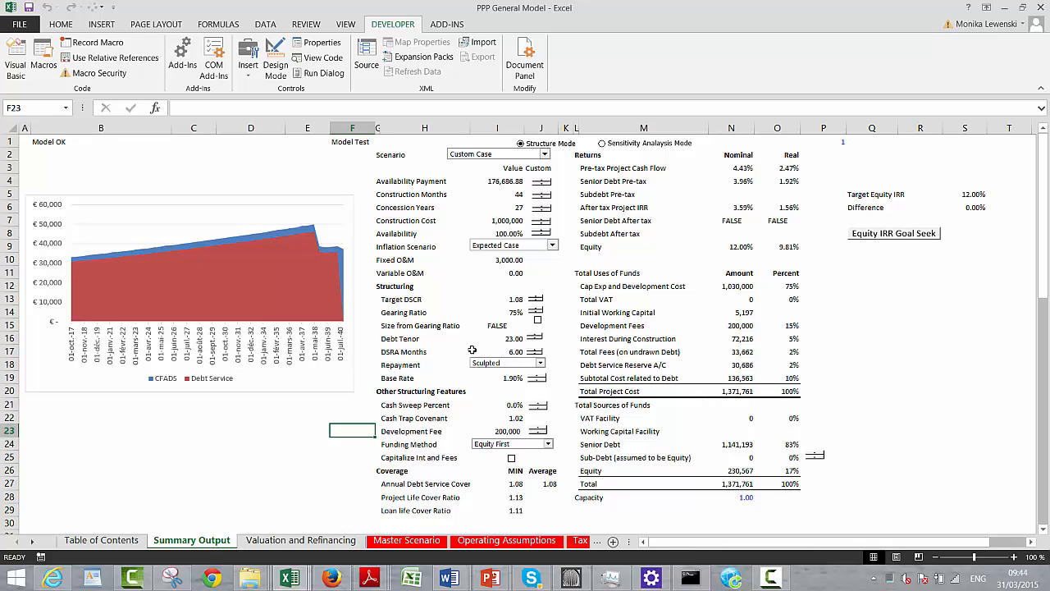
# - Remove the development fee and size the debt from the gearing ratio, raising that ratio to 100%
pyautogui.click(536, 433)
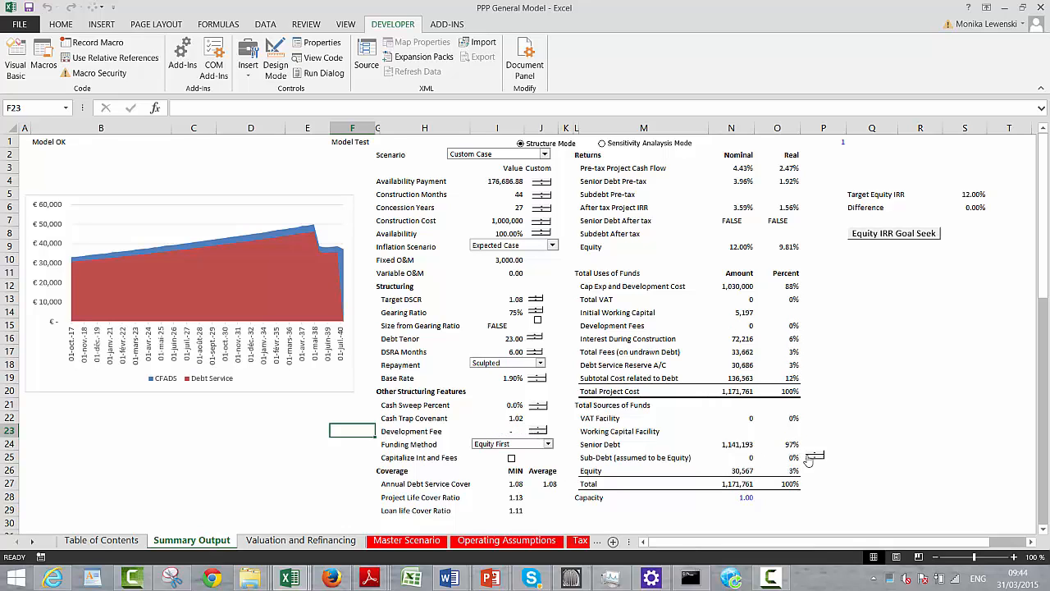
pyautogui.click(538, 323)
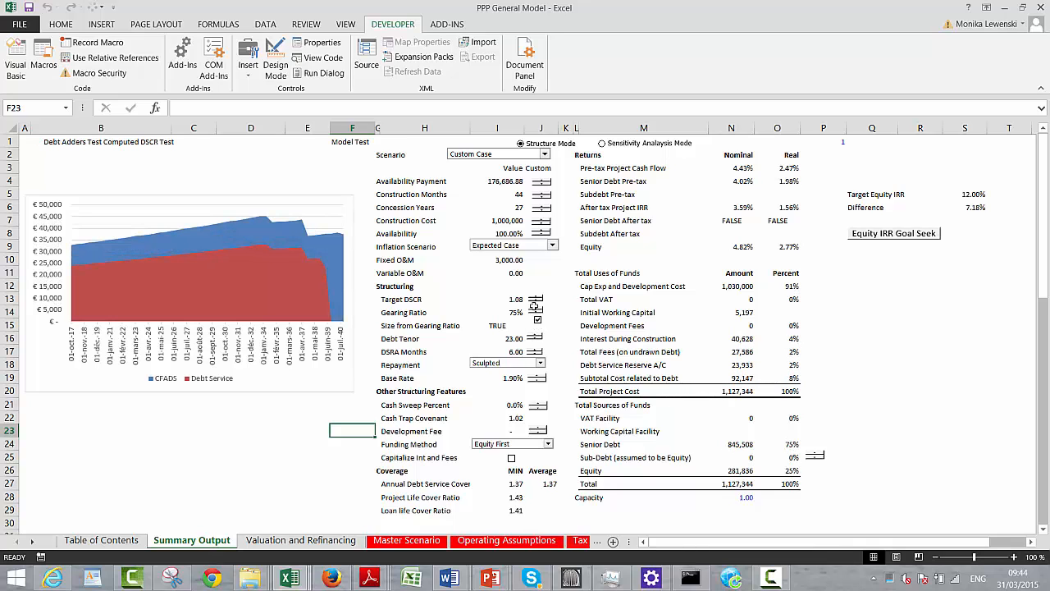
pyautogui.click(536, 310)
pyautogui.click(536, 310)
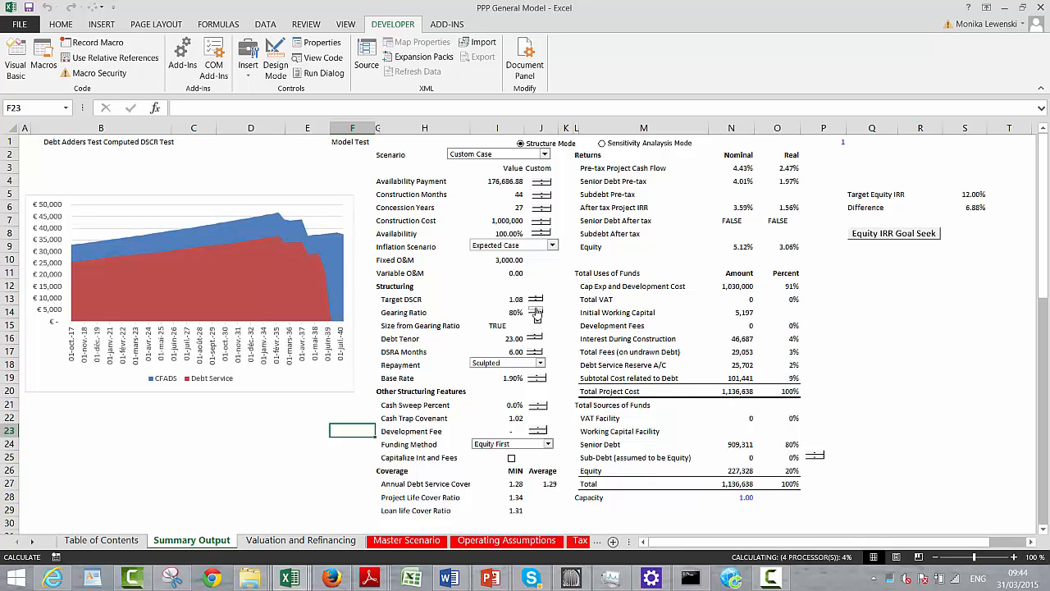
pyautogui.click(535, 310)
pyautogui.click(535, 310)
pyautogui.click(536, 310)
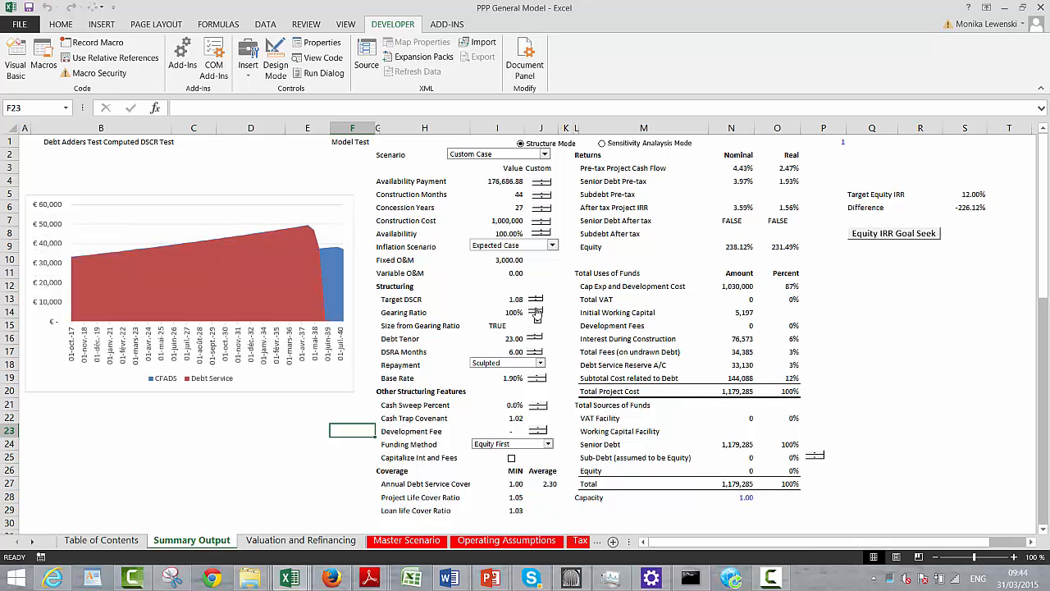
# - Lower the gearing ratio to 90% and turn off sizing from the gearing ratio
pyautogui.click(535, 315)
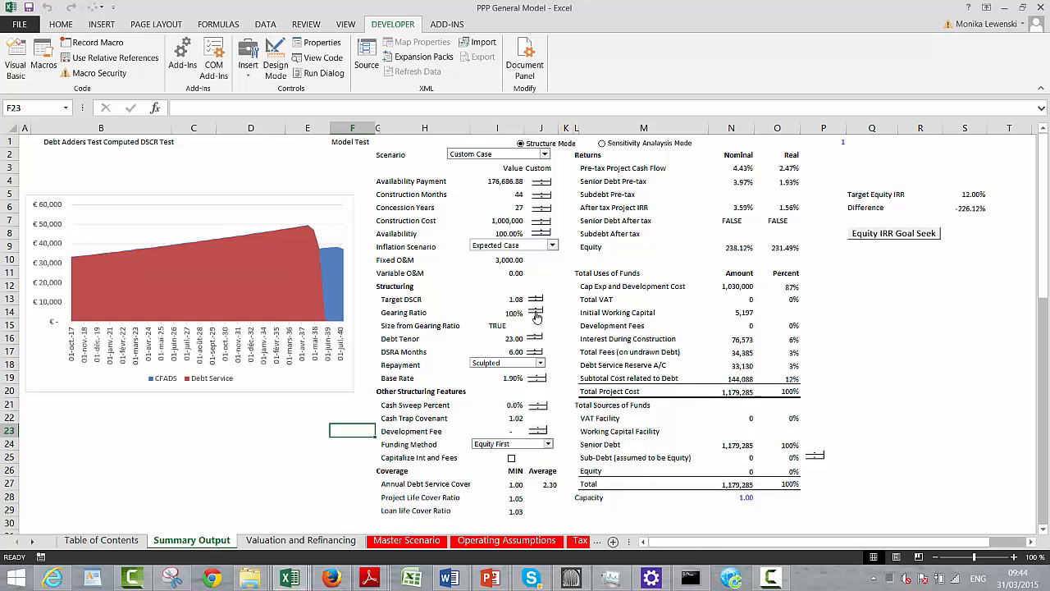
pyautogui.click(536, 315)
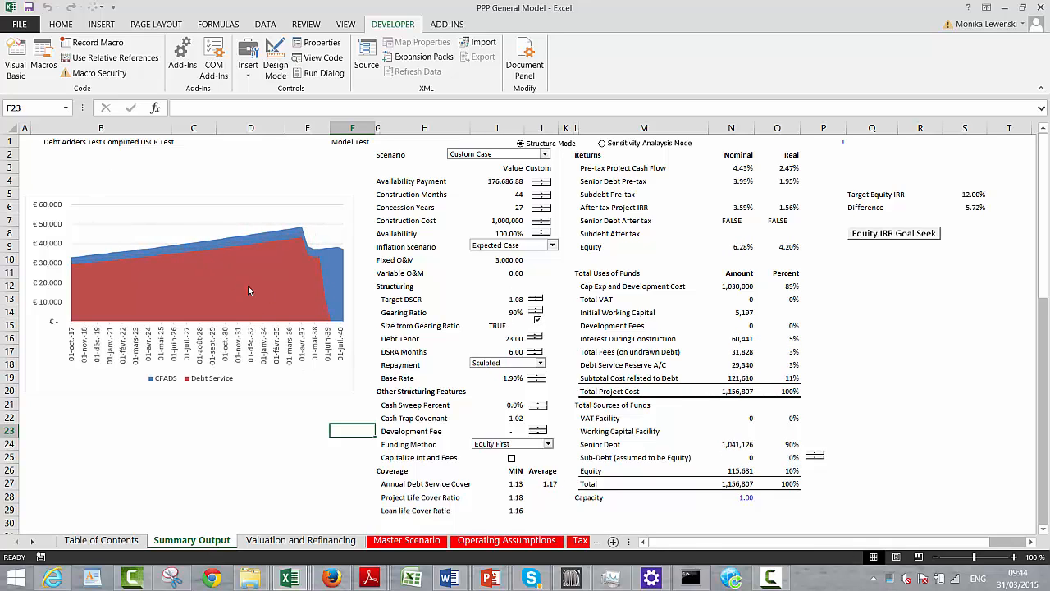
pyautogui.click(538, 321)
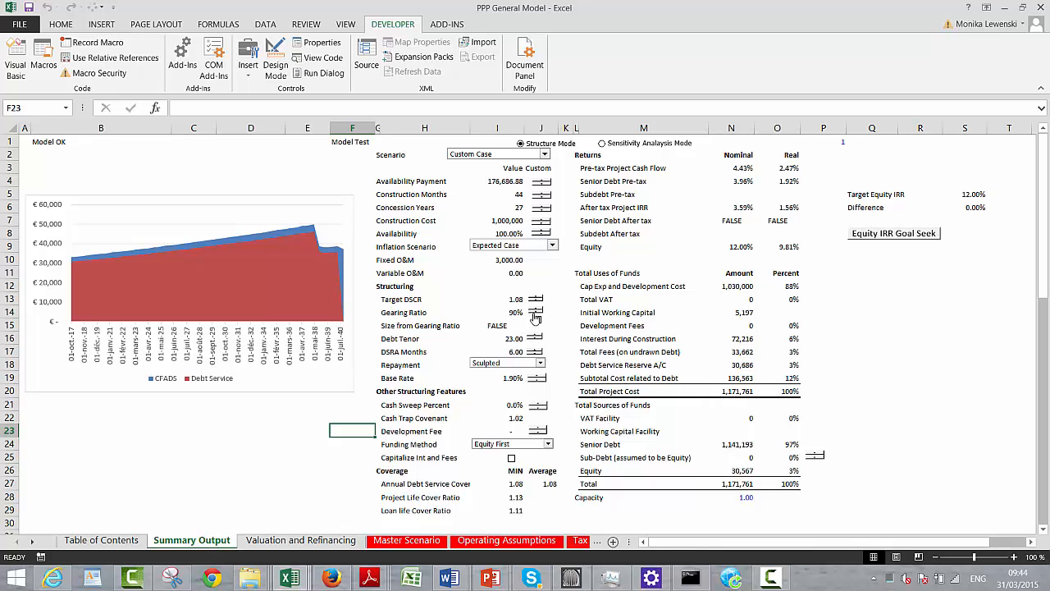
# - Raise the base rate to 2.30% and rerun the Equity IRR goal seek
pyautogui.click(534, 378)
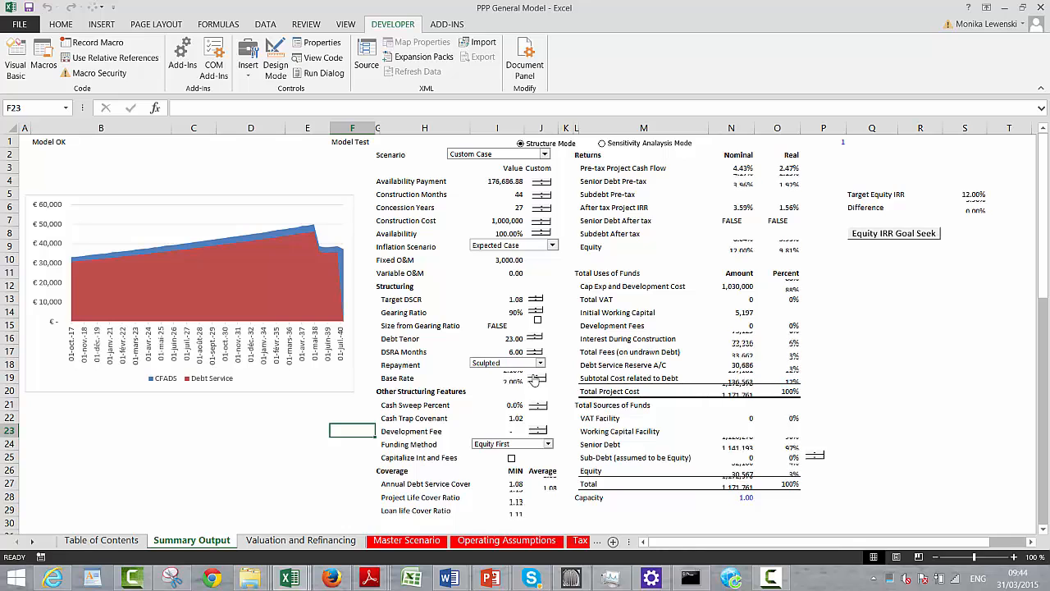
pyautogui.click(534, 377)
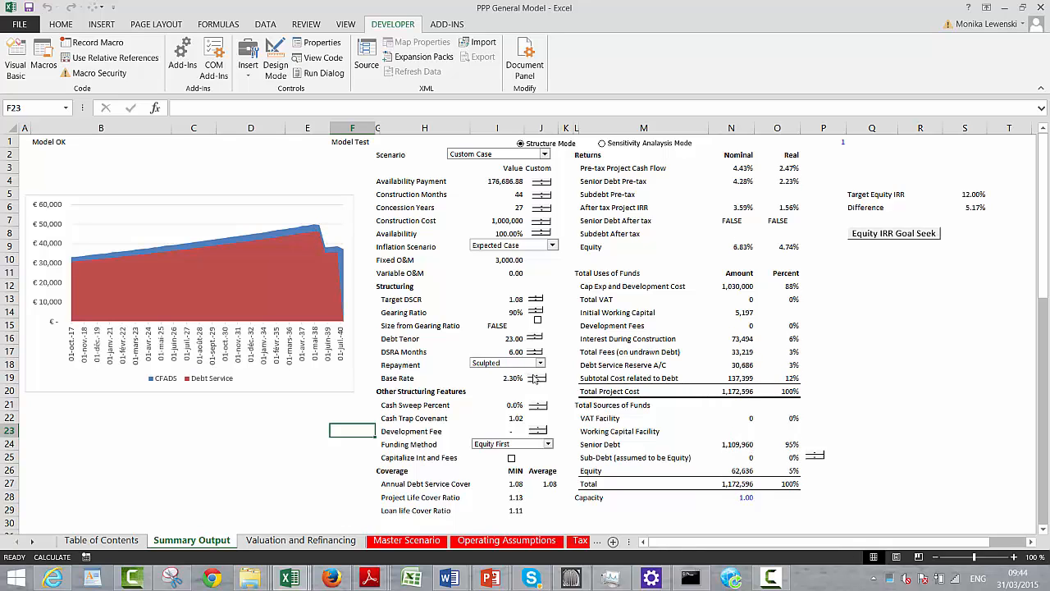
pyautogui.click(868, 235)
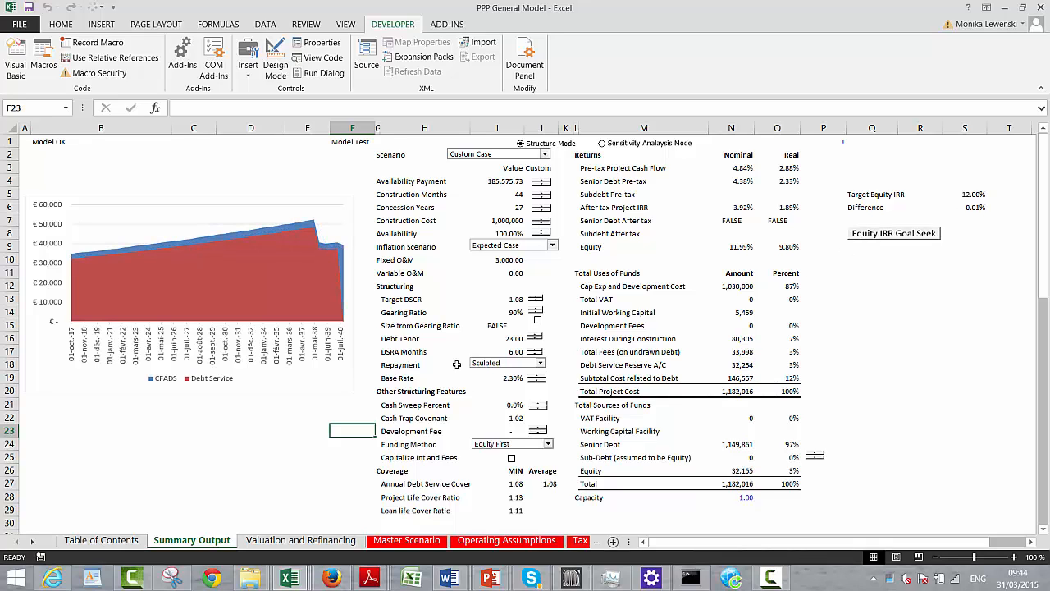
pyautogui.click(226, 444)
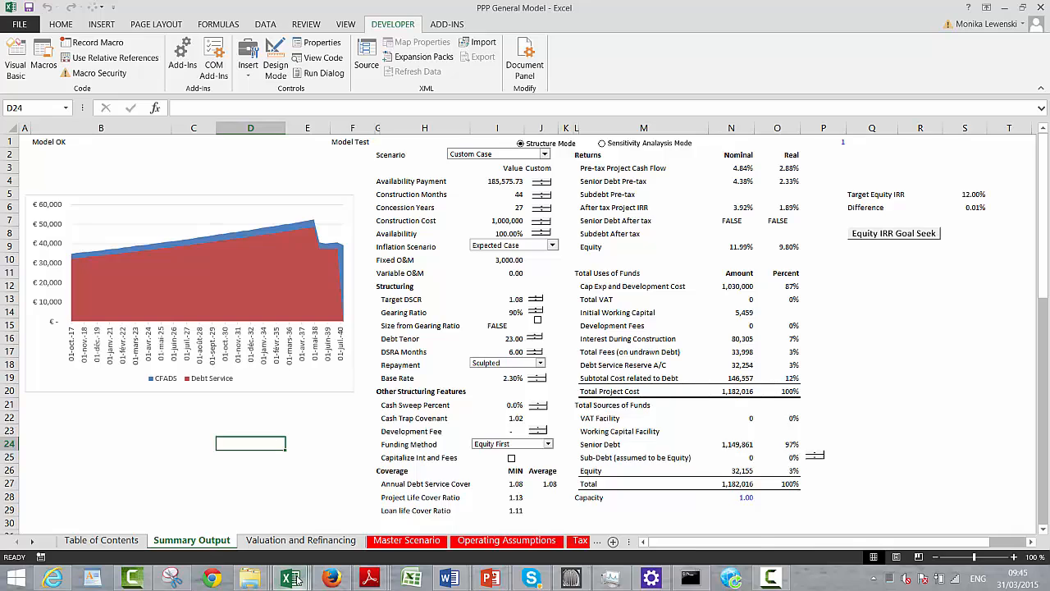
# - Switch to the Visual Basic editor and look back through the Module51 code to its first function
pyautogui.moveTo(290, 577)
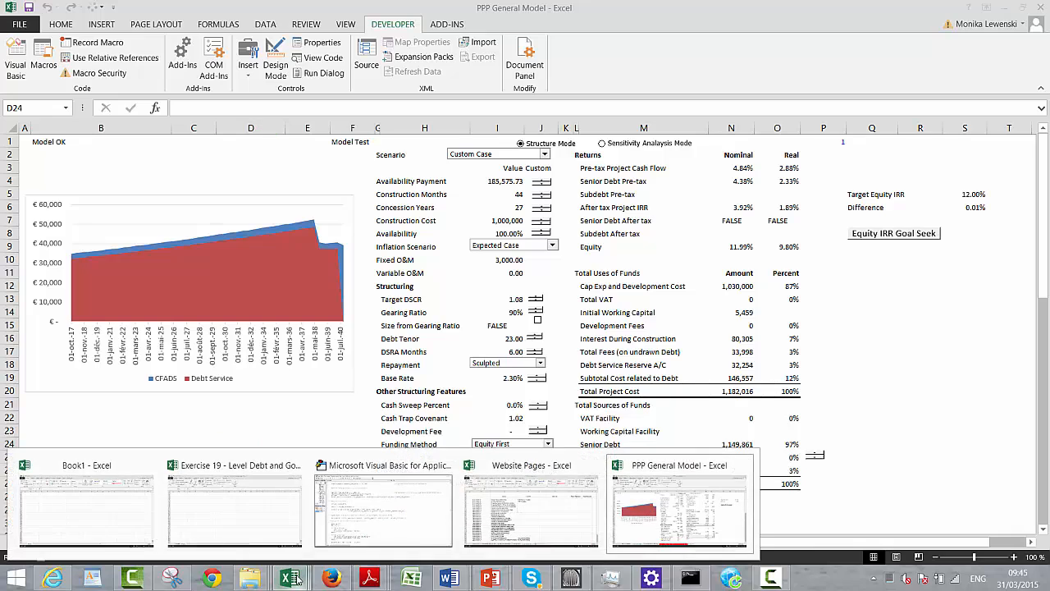
pyautogui.click(387, 542)
pyautogui.press('pageup')
pyautogui.press('pageup')
pyautogui.press('pageup')
pyautogui.press('pageup')
pyautogui.press('pageup')
pyautogui.press('pageup')
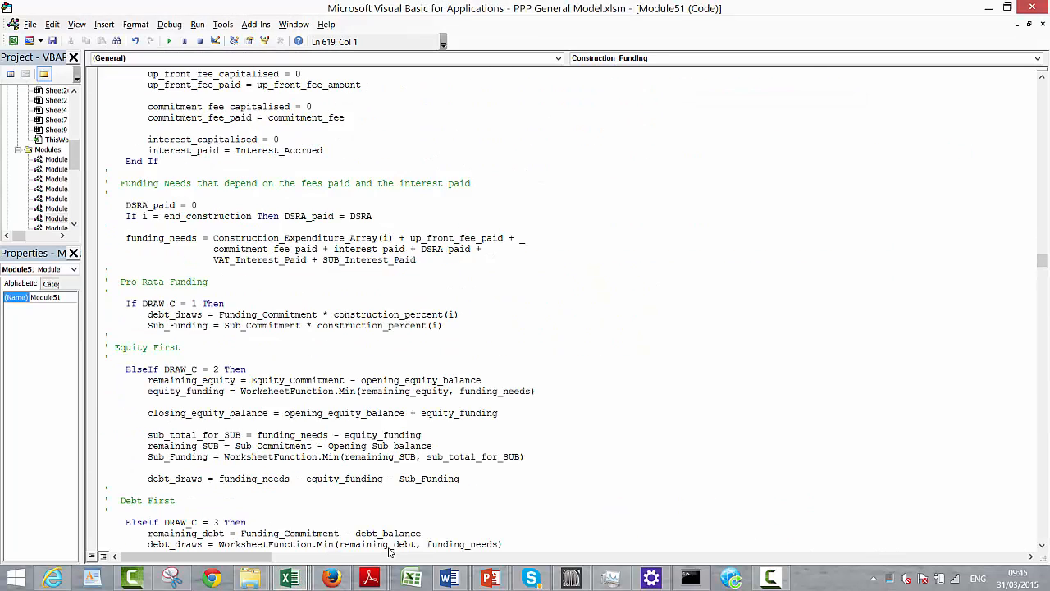
pyautogui.press('pageup')
pyautogui.press('pageup')
pyautogui.press('pageup')
pyautogui.press('pageup')
pyautogui.press('pageup')
pyautogui.press('pageup')
pyautogui.press('pageup')
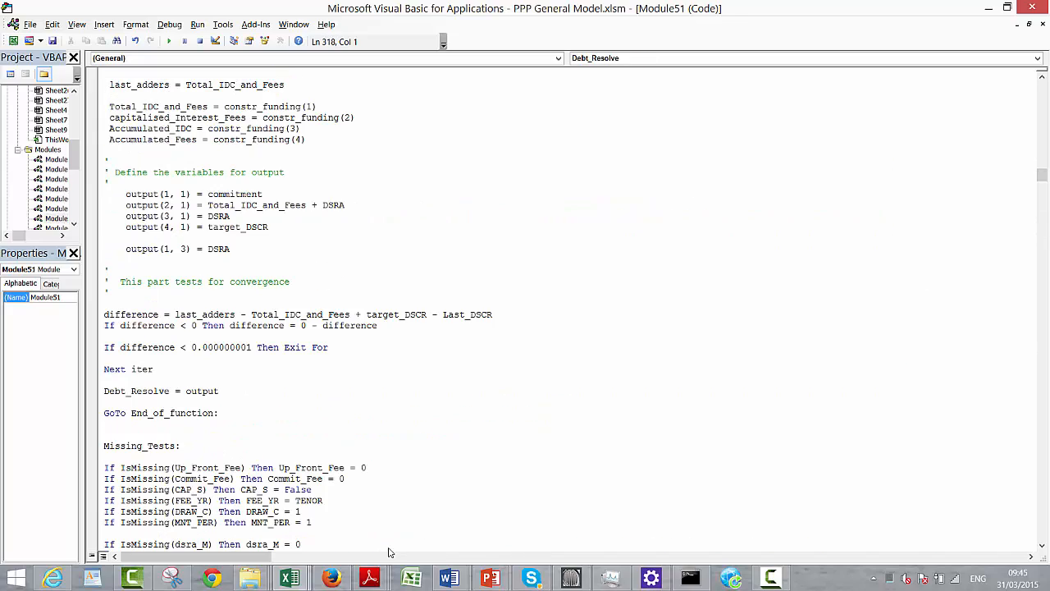
pyautogui.press('pageup')
pyautogui.press('pageup')
pyautogui.press('pageup')
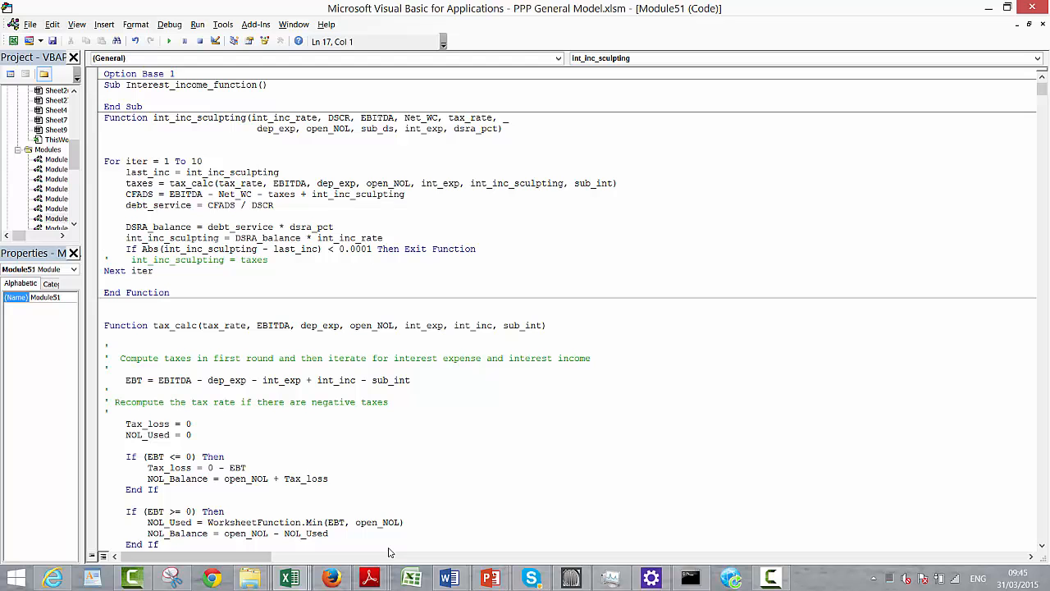
# - Read through the Debt_Resolve argument descriptions, initial calculations and convergence test in Module51
pyautogui.press('pagedown')
pyautogui.press('pagedown')
pyautogui.press('pagedown')
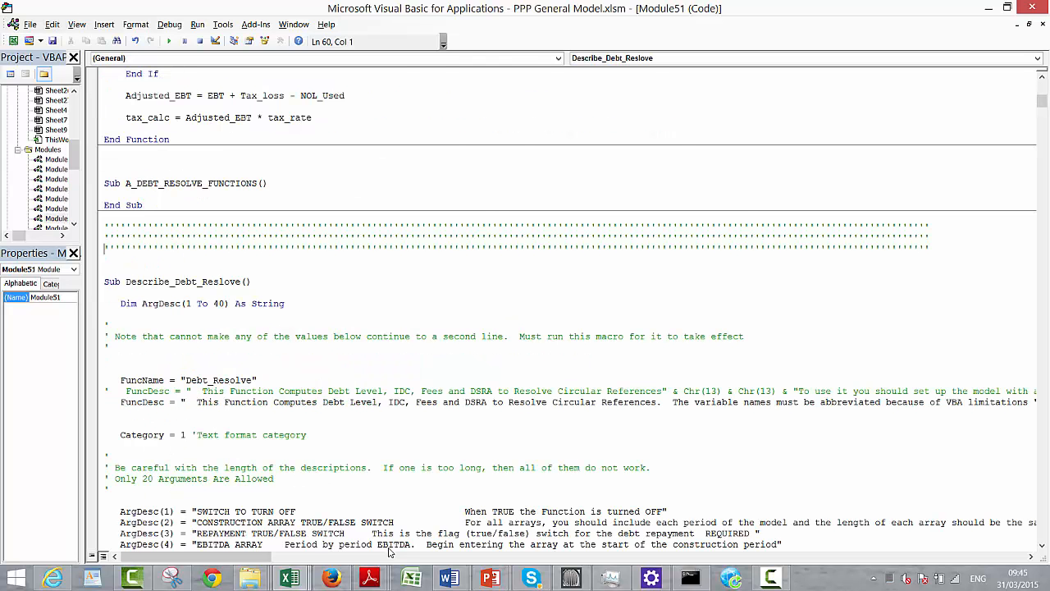
pyautogui.press('pagedown')
pyautogui.press('pagedown')
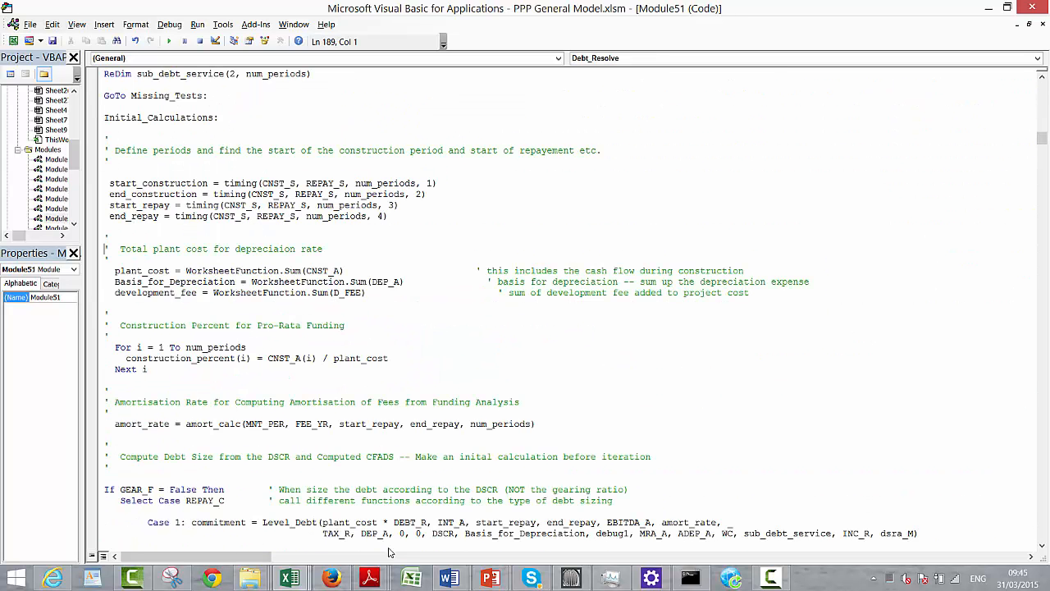
pyautogui.press('pagedown')
pyautogui.press('pagedown')
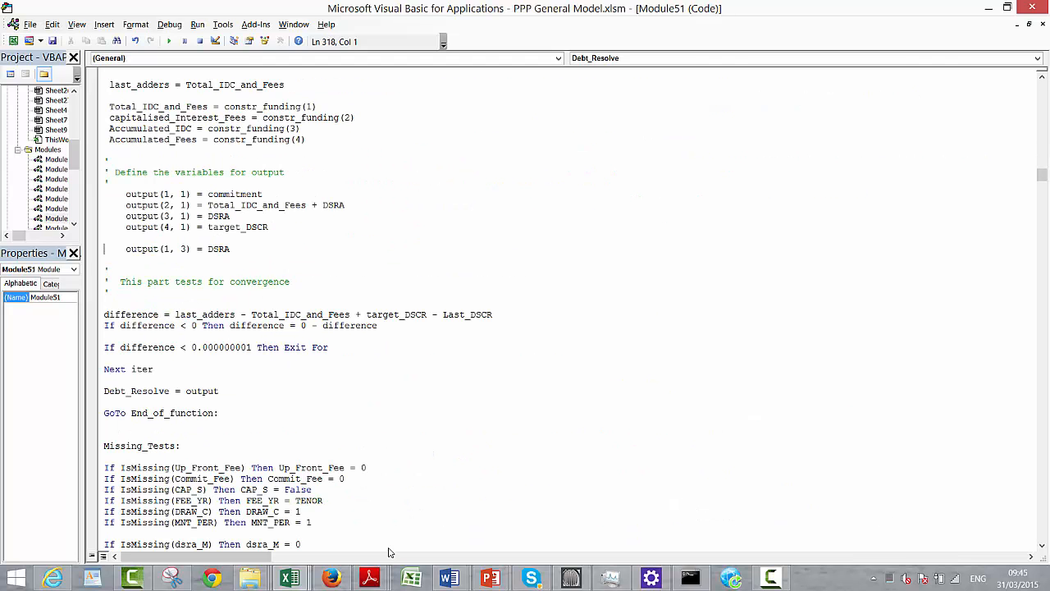
# - Examine the Debt_Resolve iteration loop, from the debt commitment cases through total cost, gearing and DSRA sculpting to the construction funding call
pyautogui.press('pageup')
pyautogui.press('pageup')
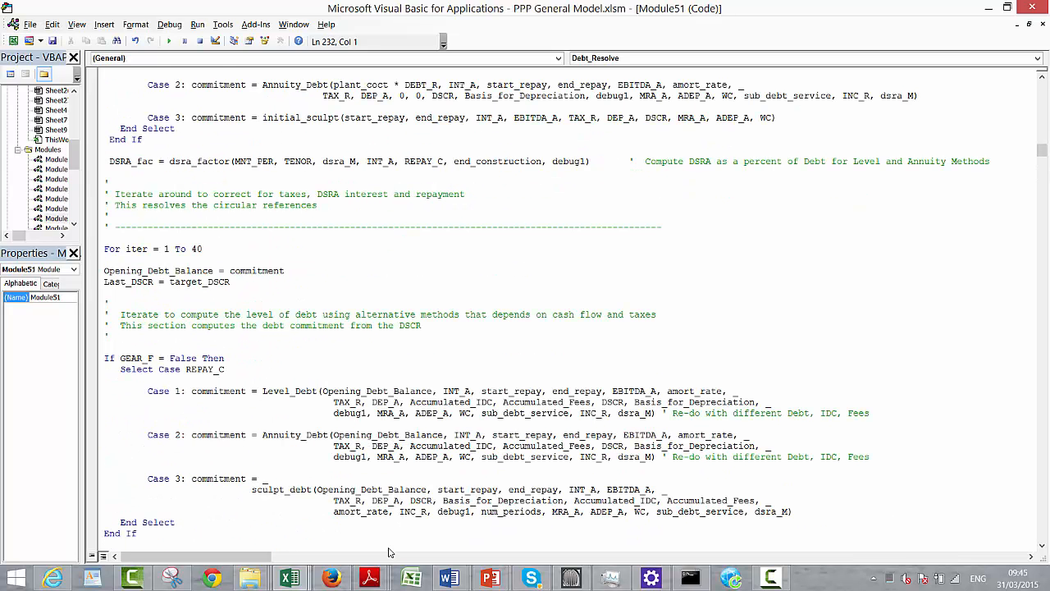
pyautogui.scroll(-12, 390, 552)
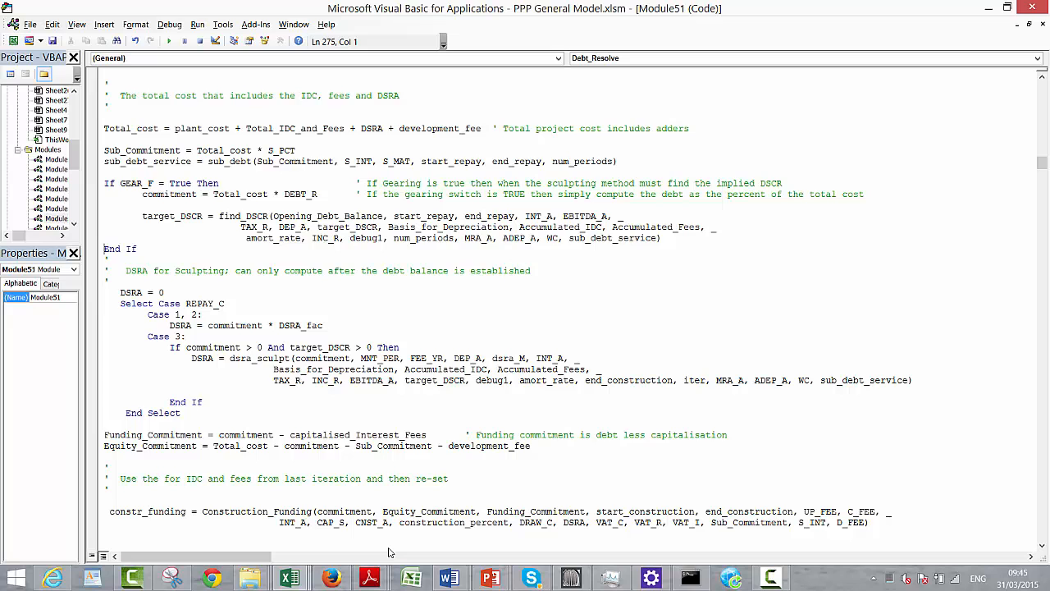
pyautogui.scroll(-20, 390, 550)
pyautogui.scroll(20, 390, 550)
pyautogui.press('pageup')
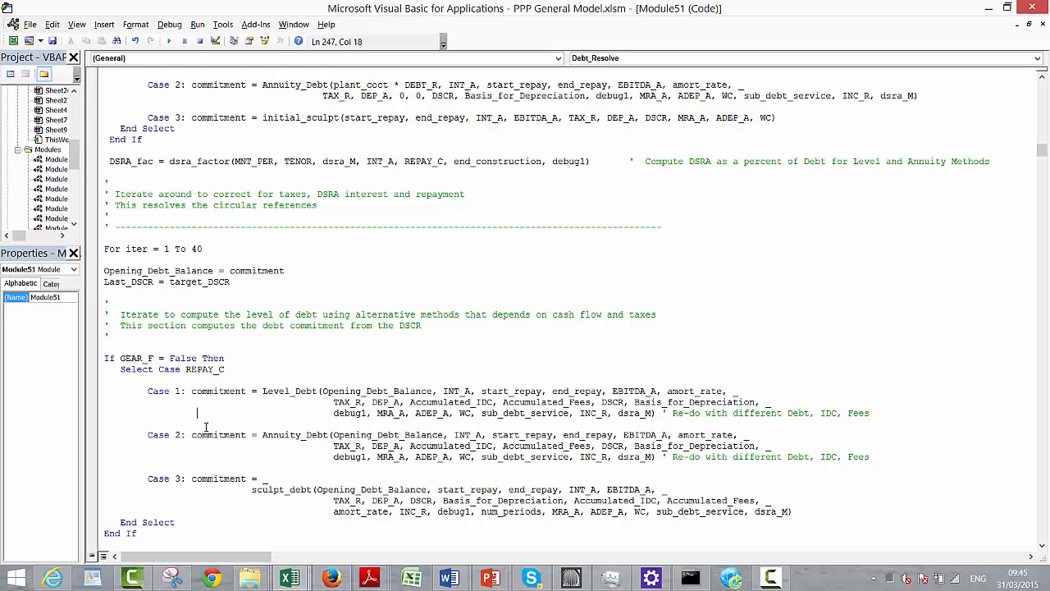
pyautogui.press('Down')
pyautogui.press('Down')
pyautogui.press('Down')
pyautogui.press('Down')
pyautogui.press('Down')
pyautogui.press('Down')
pyautogui.press('Down')
pyautogui.press('Down')
pyautogui.press('Down')
pyautogui.press('Down')
pyautogui.press('Down')
pyautogui.press('Down')
pyautogui.press('Down')
pyautogui.press('Down')
pyautogui.press('Down')
pyautogui.press('Down')
pyautogui.press('Down')
pyautogui.press('Down')
pyautogui.press('Down')
pyautogui.press('Down')
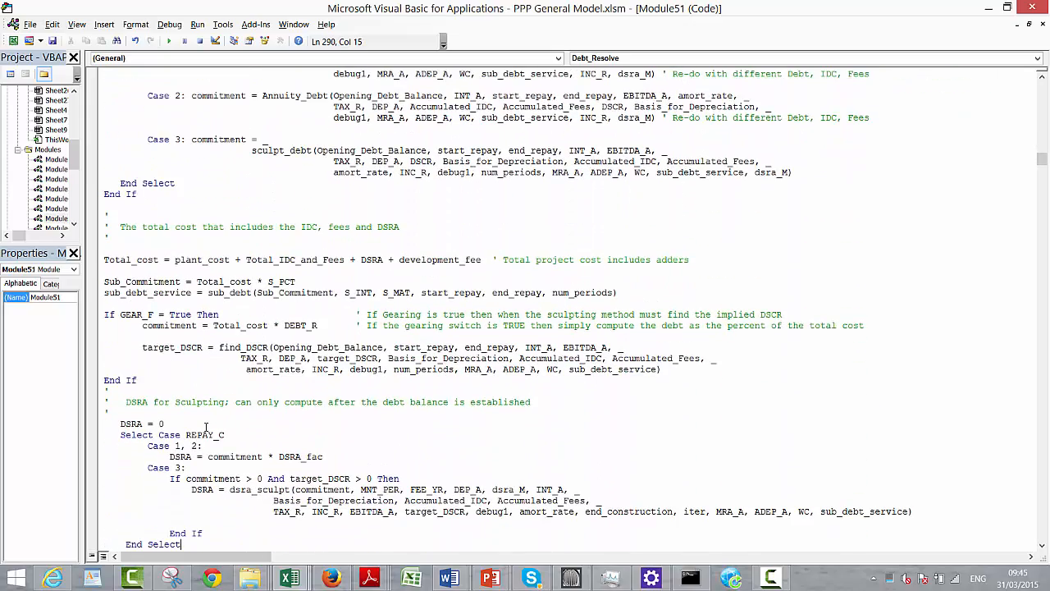
pyautogui.press('Down')
pyautogui.press('Down')
pyautogui.press('Down')
pyautogui.press('Down')
pyautogui.press('Down')
pyautogui.press('Down')
pyautogui.press('Down')
pyautogui.press('Down')
pyautogui.press('Down')
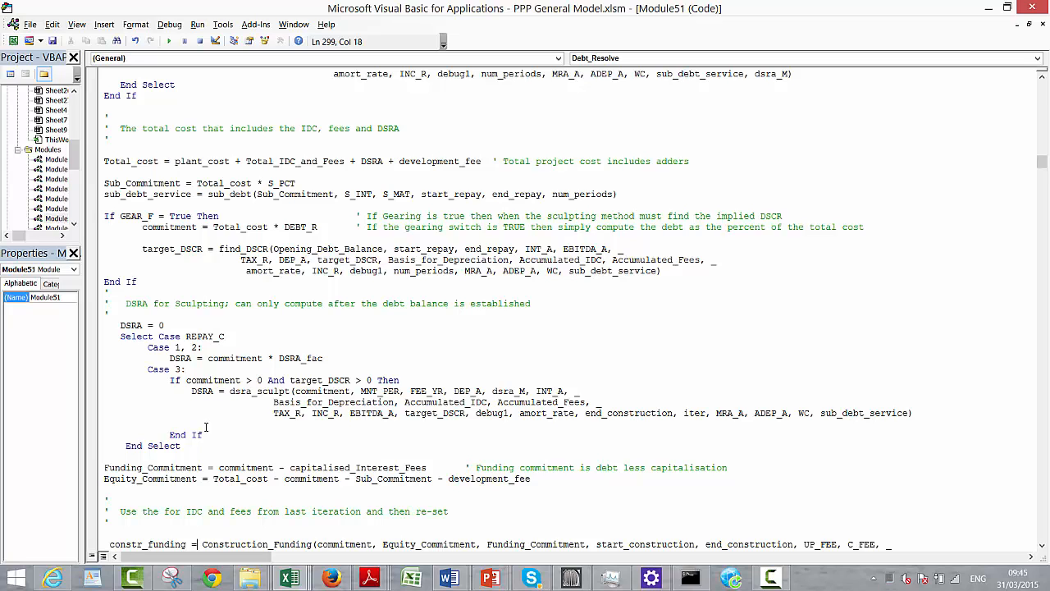
# - Read the rest of Debt_Resolve, from its outputs and convergence test to the missing-argument defaults, continuing through the Construction_Funding function
pyautogui.press('pagedown')
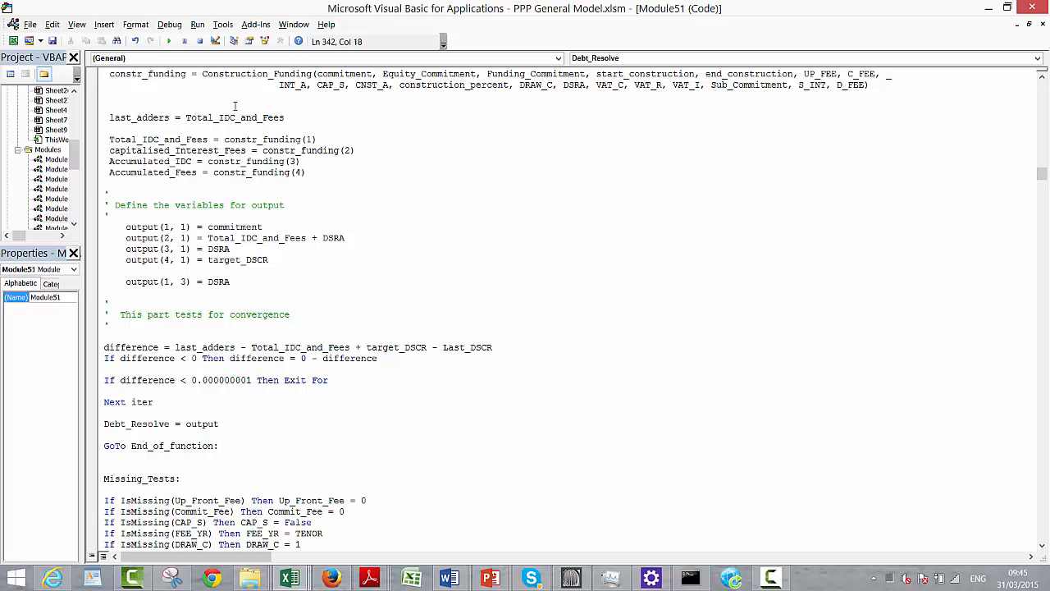
pyautogui.press('pagedown')
pyautogui.press('pagedown')
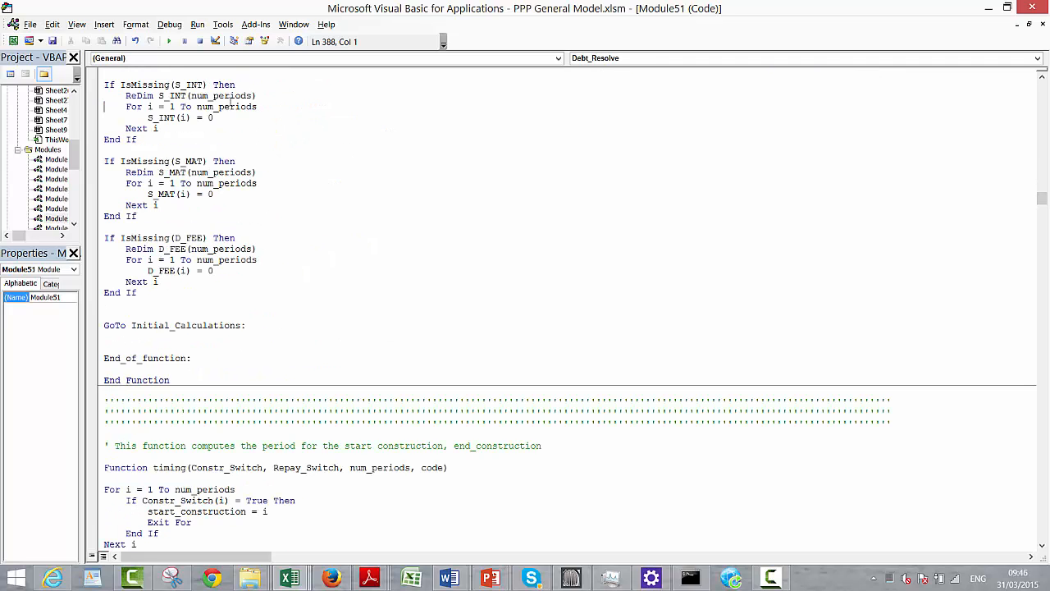
pyautogui.press('pagedown')
pyautogui.press('pagedown')
pyautogui.press('pagedown')
pyautogui.press('pagedown')
pyautogui.press('pagedown')
pyautogui.press('pagedown')
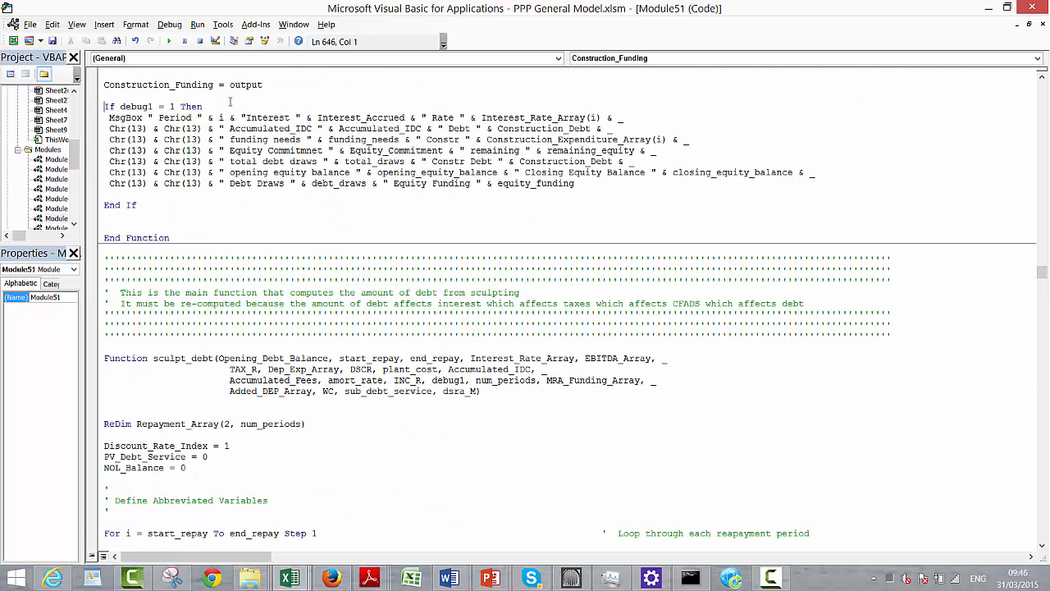
# - Skim the supporting Module51 functions, from sculpt_debt, Level_Debt and Annuity_Debt through dsra_sculpt and find_DSCR to sub_debt and initial_sculpt
pyautogui.press('pagedown')
pyautogui.press('pagedown')
pyautogui.press('pagedown')
pyautogui.press('pagedown')
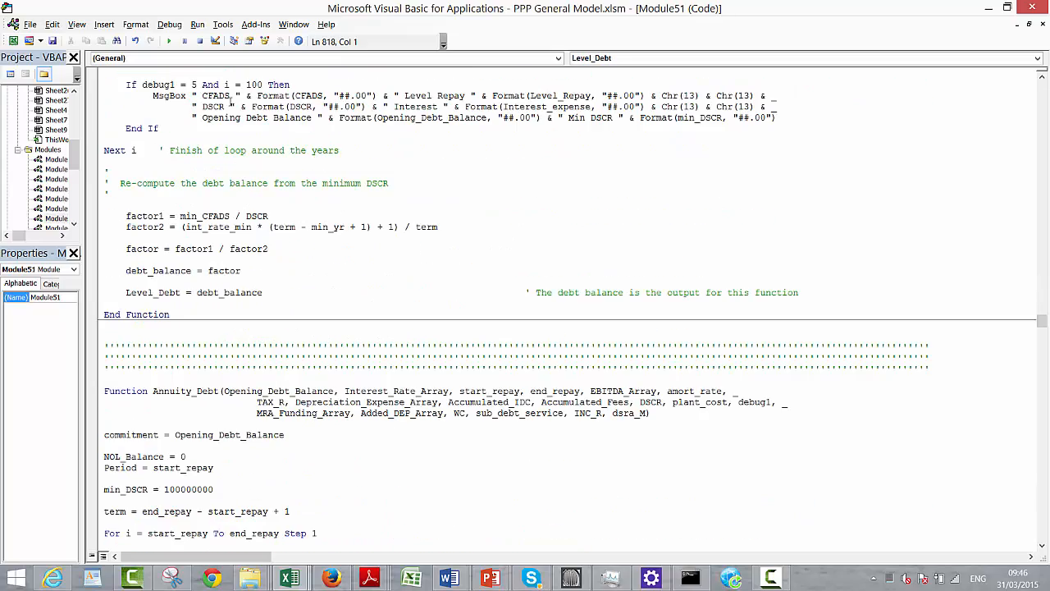
pyautogui.press('pagedown')
pyautogui.press('pagedown')
pyautogui.press('pagedown')
pyautogui.press('pagedown')
pyautogui.press('pagedown')
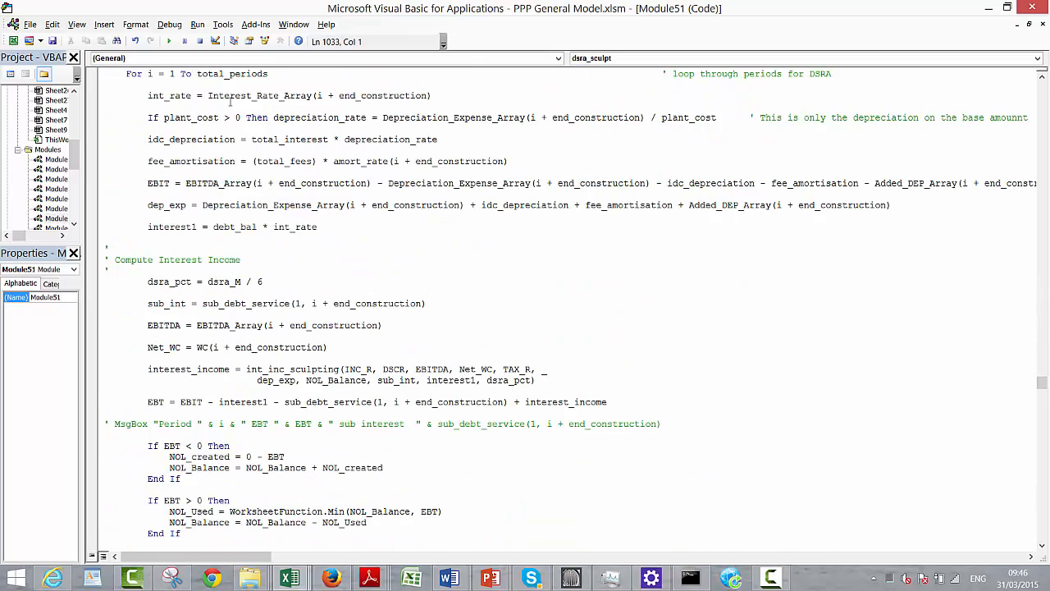
pyautogui.press('pagedown')
pyautogui.press('pagedown')
pyautogui.press('pagedown')
pyautogui.press('pagedown')
pyautogui.press('pagedown')
pyautogui.press('pagedown')
pyautogui.press('pagedown')
pyautogui.press('pagedown')
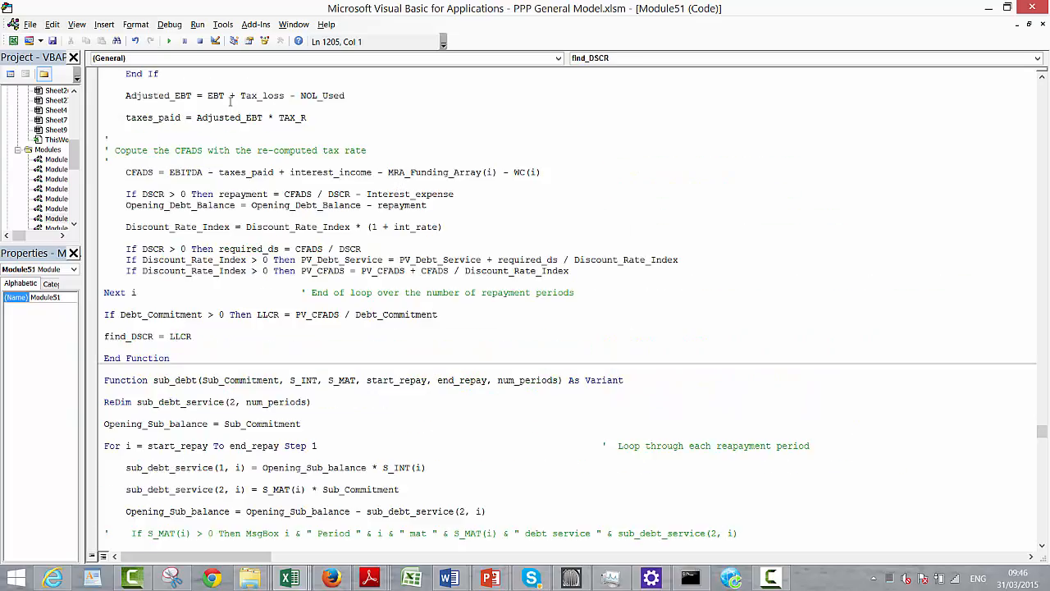
pyautogui.press('pagedown')
# - Go back through the Module51 code to its first line, Option Base 1
pyautogui.press('pageup')
pyautogui.press('pageup')
pyautogui.press('pageup')
pyautogui.press('pageup')
pyautogui.press('pageup')
pyautogui.press('pageup')
pyautogui.press('pageup')
pyautogui.press('pageup')
pyautogui.press('pageup')
pyautogui.press('pageup')
pyautogui.press('pageup')
pyautogui.press('pageup')
pyautogui.press('pageup')
pyautogui.press('pageup')
pyautogui.press('pageup')
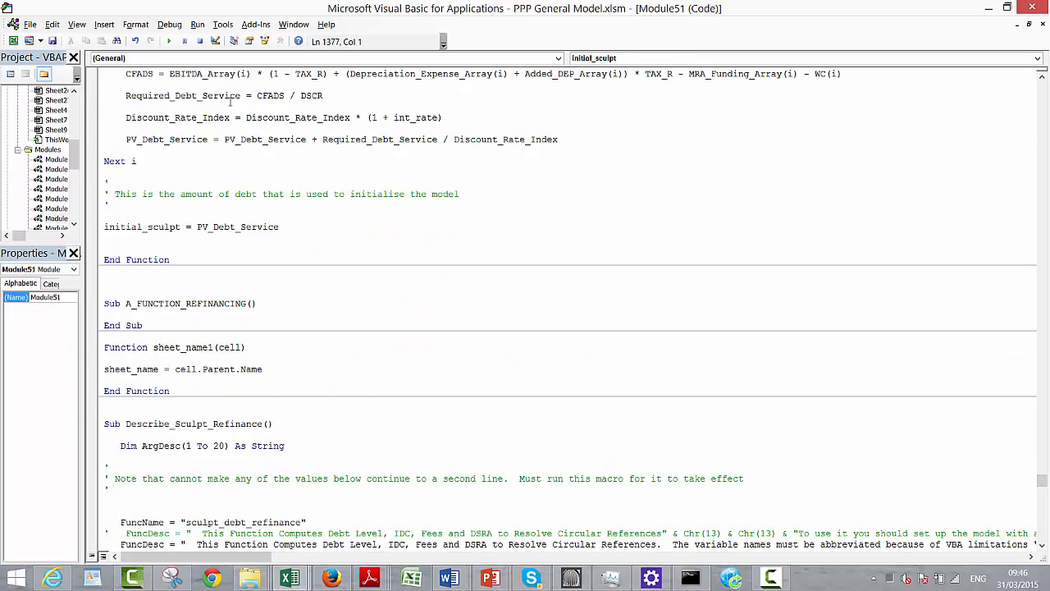
pyautogui.press('pageup')
pyautogui.press('pageup')
pyautogui.press('pageup')
pyautogui.press('pageup')
pyautogui.press('pageup')
pyautogui.press('pageup')
pyautogui.press('pageup')
pyautogui.press('pageup')
pyautogui.press('pageup')
pyautogui.press('pageup')
pyautogui.press('pageup')
pyautogui.press('pageup')
pyautogui.press('pageup')
pyautogui.press('pageup')
pyautogui.press('pageup')
pyautogui.press('pageup')
pyautogui.press('pageup')
pyautogui.press('pageup')
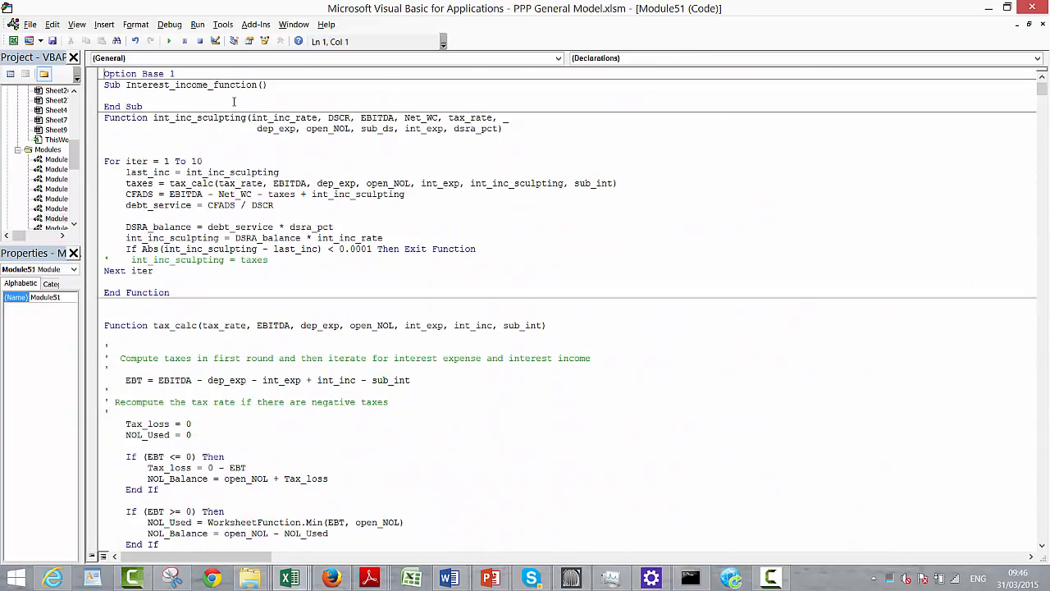
# - Return to the Summary Output sheet in Excel and raise the Target DSCR to 1.13
pyautogui.click(989, 9)
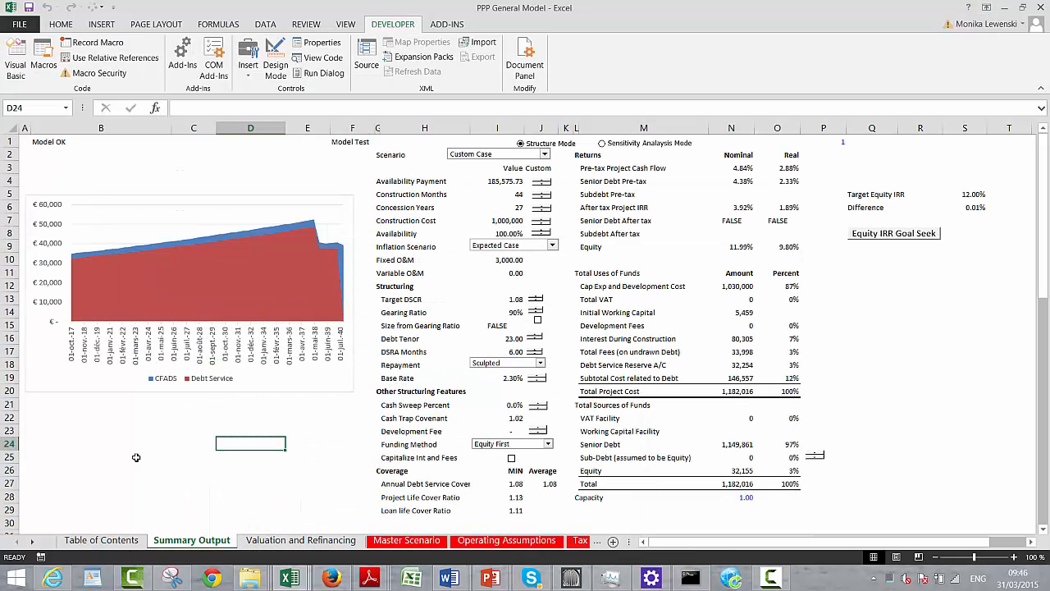
pyautogui.click(250, 403)
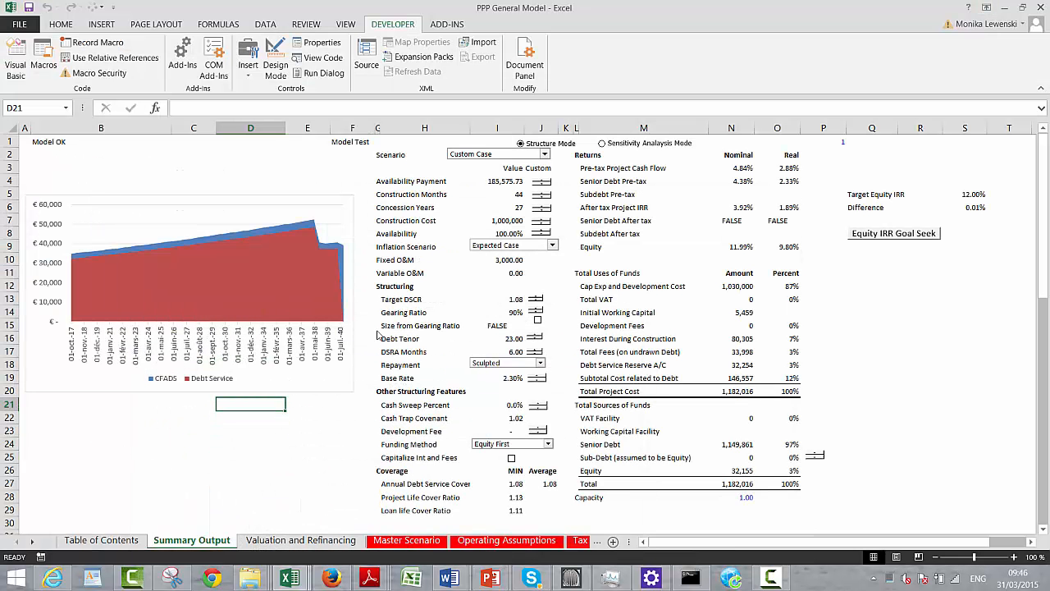
pyautogui.click(534, 296)
pyautogui.click(534, 296)
pyautogui.click(534, 296)
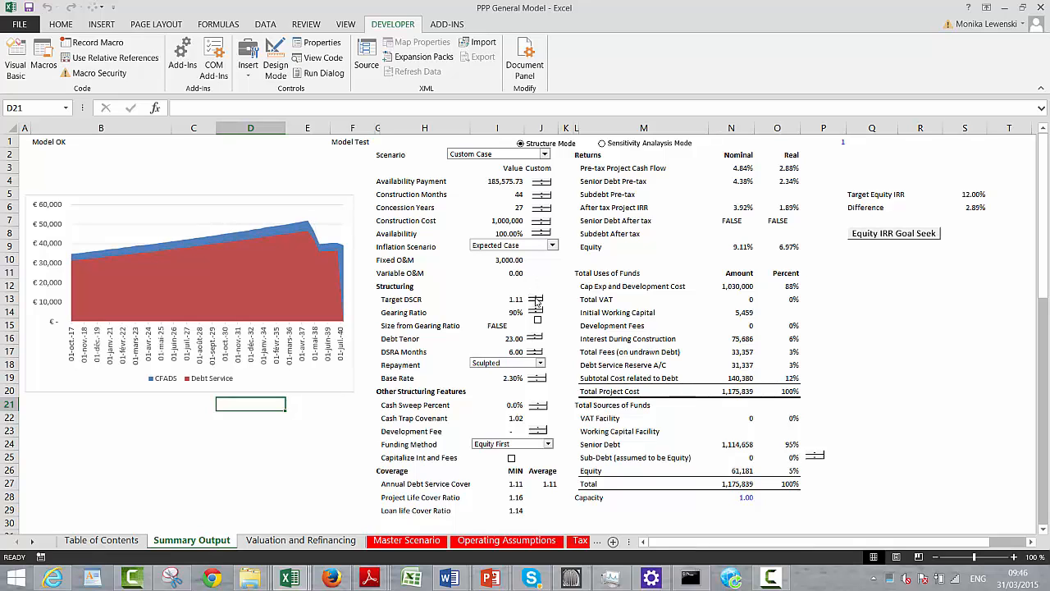
pyautogui.click(534, 297)
pyautogui.click(534, 297)
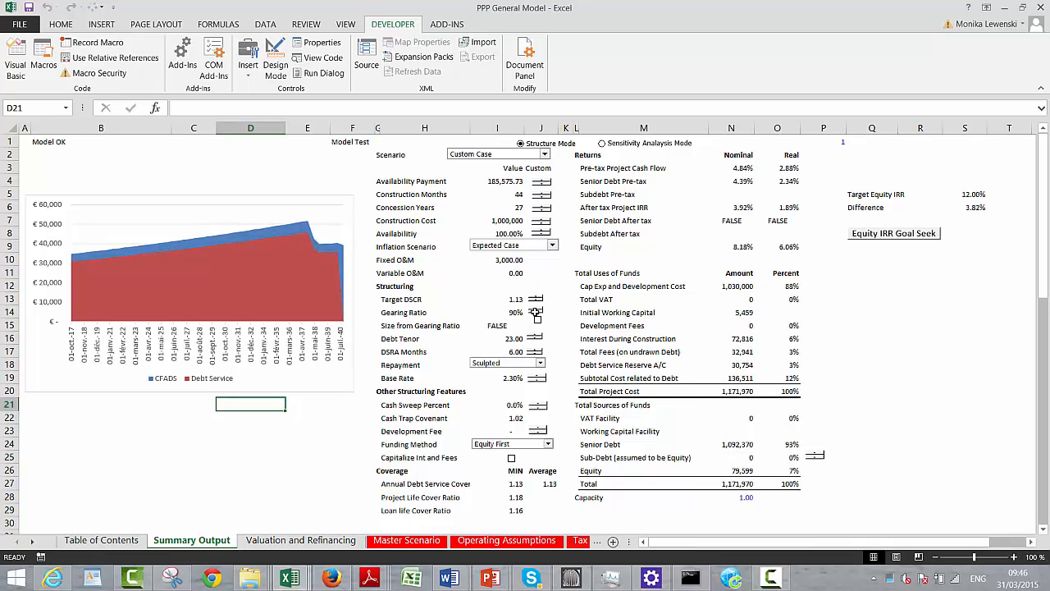
# - Rerun the Equity IRR goal seek with a development fee of 200,000 and the Pro-Rata funding method
pyautogui.click(538, 433)
pyautogui.click(547, 444)
pyautogui.click(548, 445)
pyautogui.click(886, 241)
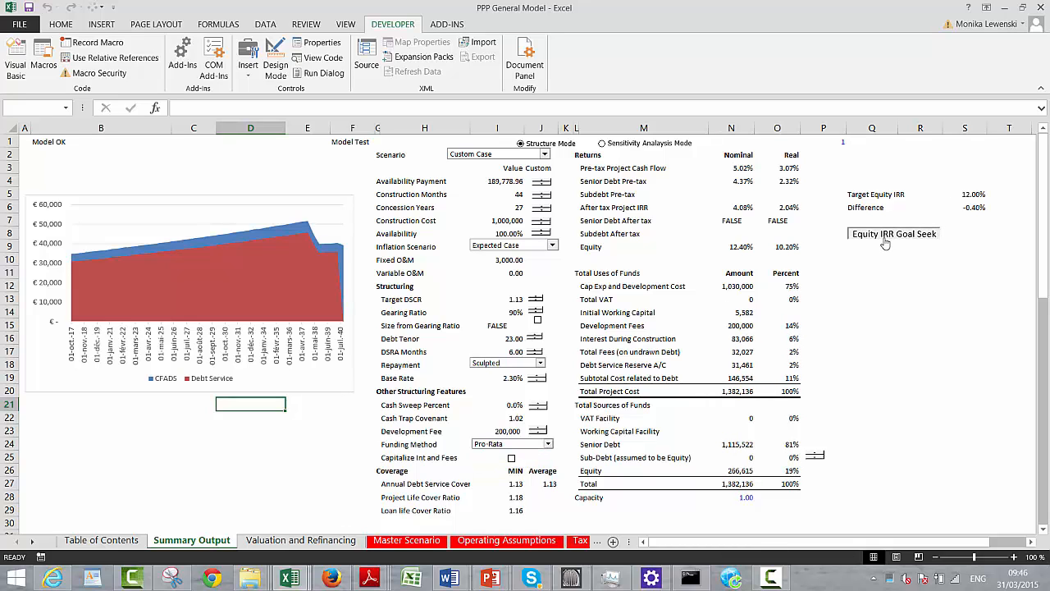
# - Reduce the debt tenor to 21 years and rerun the Equity IRR goal seek
pyautogui.click(534, 342)
pyautogui.click(534, 342)
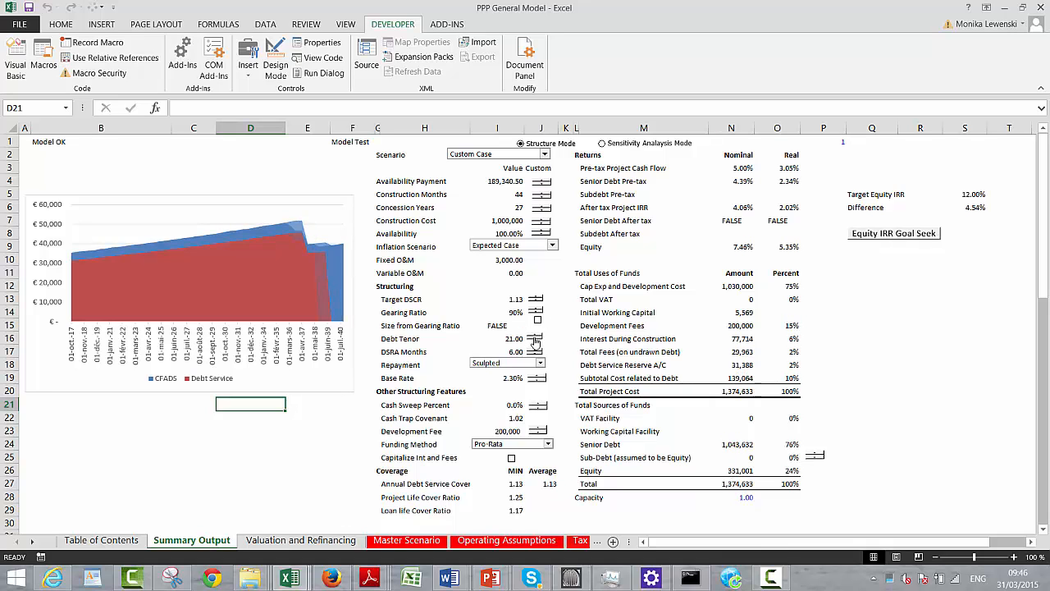
pyautogui.click(858, 243)
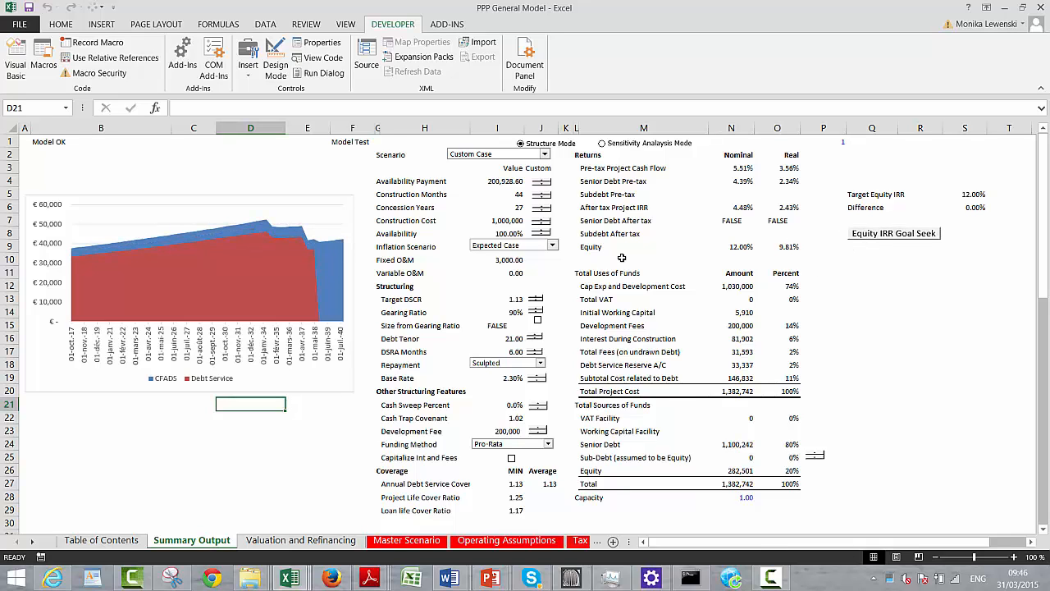
# - Try Sensitivity Analysis Mode on the Summary Output sheet and return the model to Structure Mode
pyautogui.click(290, 180)
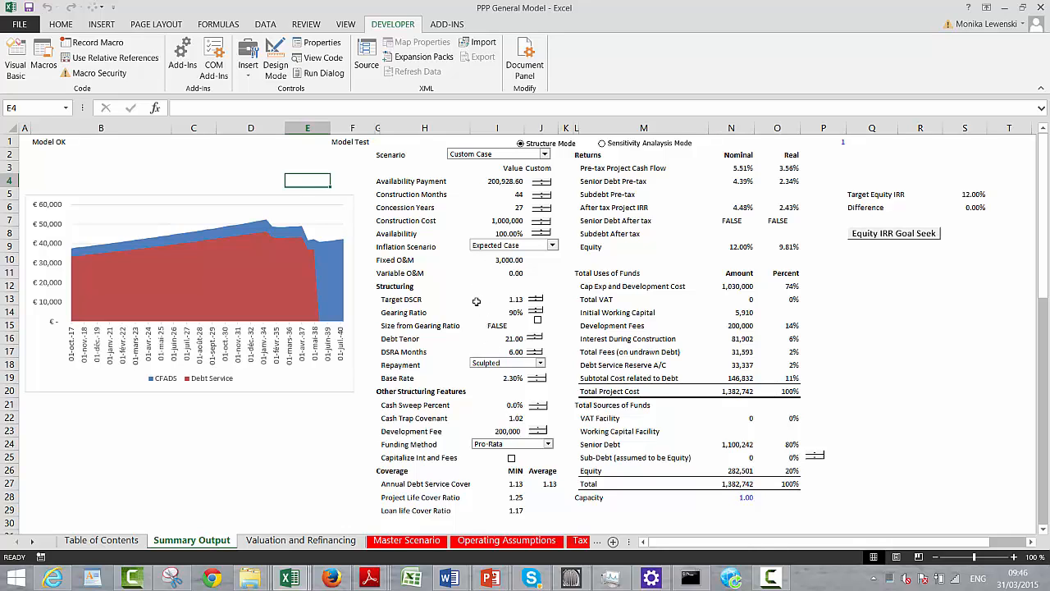
pyautogui.click(603, 145)
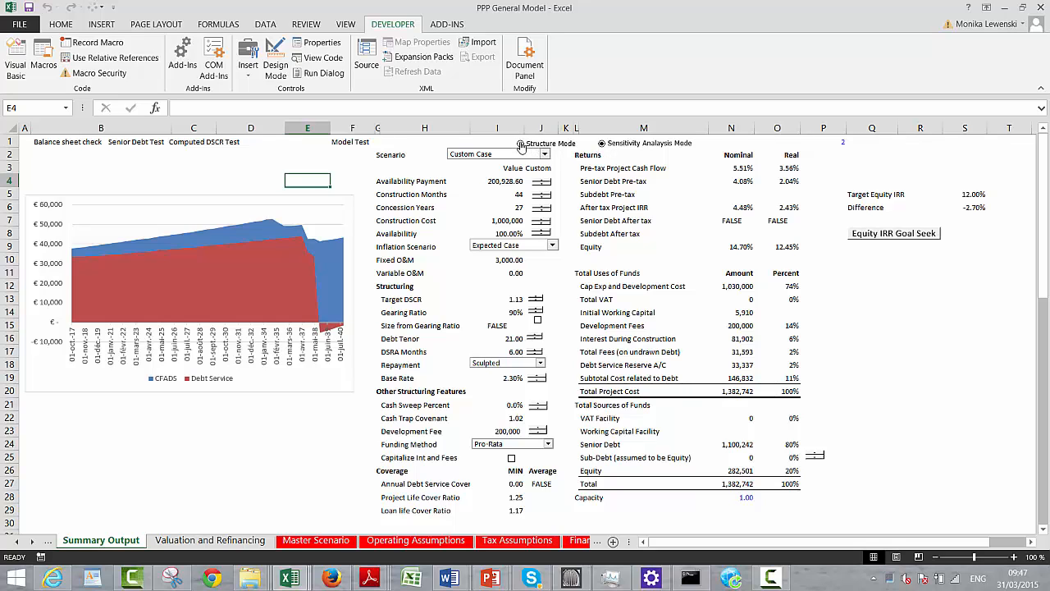
pyautogui.click(521, 144)
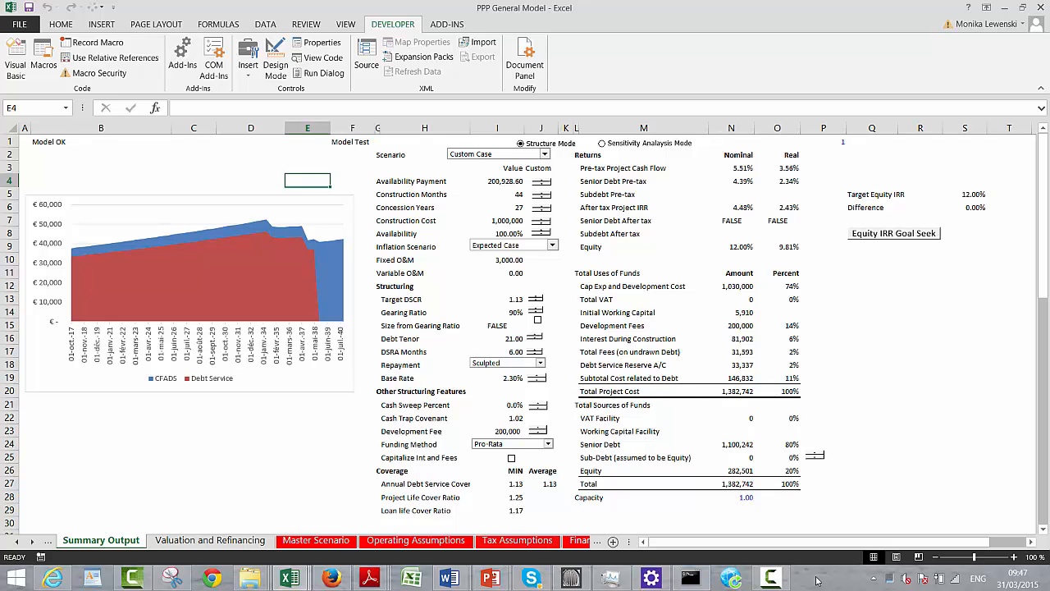
pyautogui.click(771, 578)
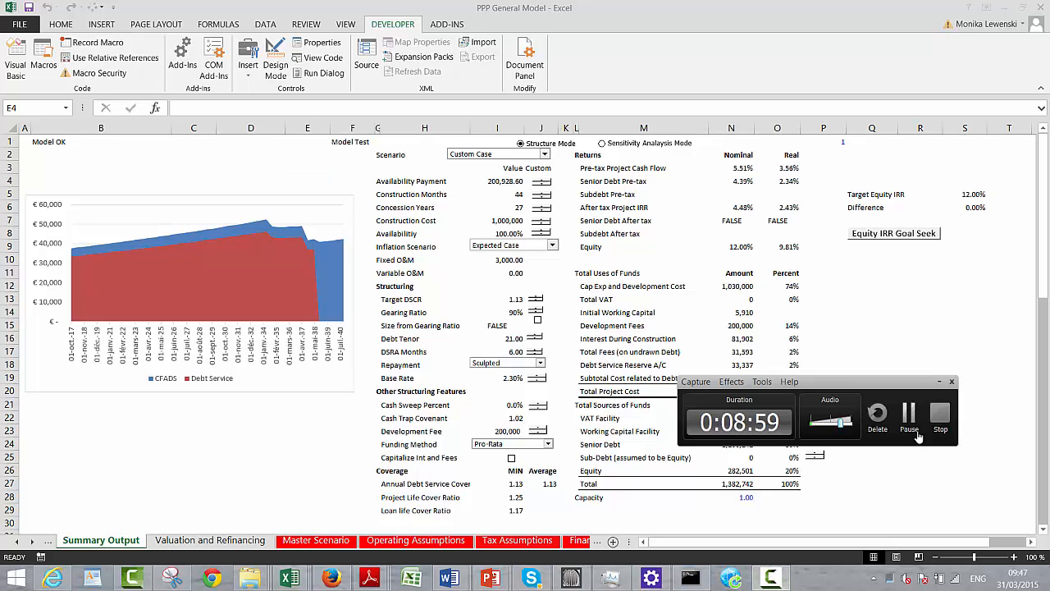